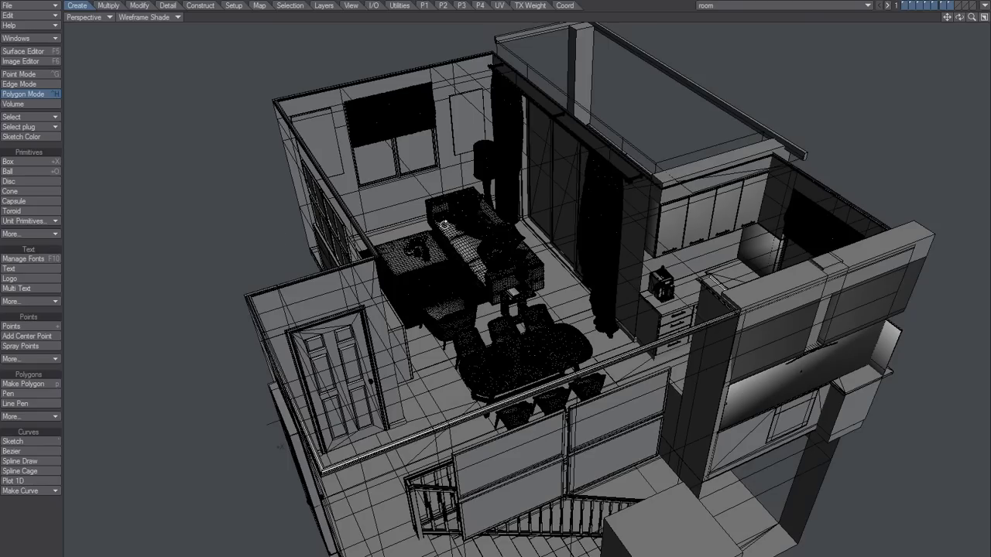
Step: Examine the furnished interior scene from the whole floor down to the sofa, coffee table, dining chairs and rug
{"action": "mouse_move", "coordinate": [431, 358]}
{"action": "left_mouse_down", "text": "alt"}
{"action": "mouse_move", "coordinate": [440, 309]}
{"action": "mouse_move", "coordinate": [440, 359]}
{"action": "left_mouse_up", "text": "alt"}
{"action": "left_click_drag", "start_coordinate": [390, 313], "coordinate": [547, 228], "text": "ctrl+alt"}
{"action": "left_click_drag", "start_coordinate": [457, 325], "coordinate": [486, 258], "text": "alt+shift"}
{"action": "left_click_drag", "start_coordinate": [378, 509], "coordinate": [325, 387], "text": "alt+shift"}
{"action": "left_click_drag", "start_coordinate": [438, 360], "coordinate": [517, 367], "text": "alt+shift"}
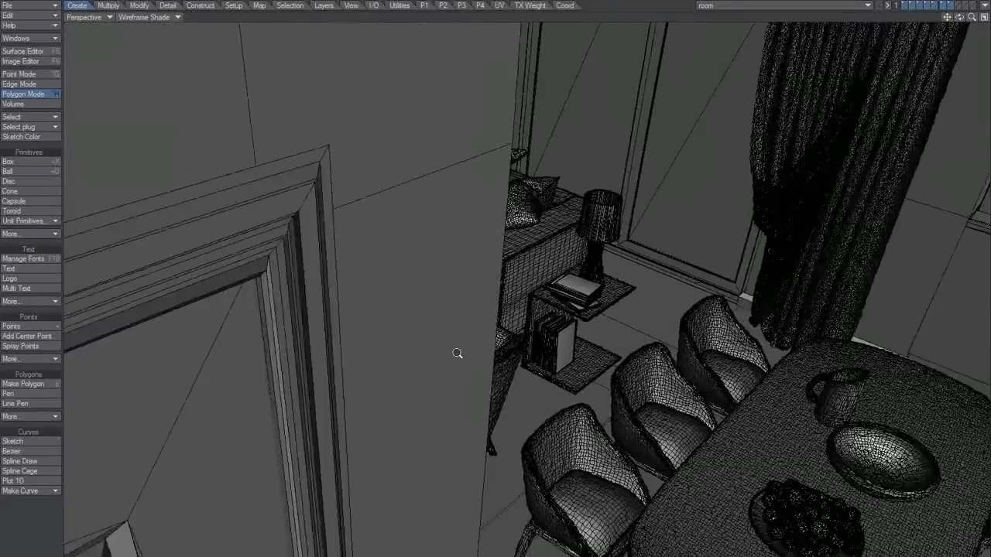
{"action": "left_click_drag", "start_coordinate": [457, 353], "coordinate": [449, 403], "text": "ctrl+alt"}
{"action": "left_click_drag", "start_coordinate": [449, 325], "coordinate": [562, 319], "text": "alt+shift"}
{"action": "left_click_drag", "start_coordinate": [465, 341], "coordinate": [411, 335], "text": "alt"}
{"action": "left_click_drag", "start_coordinate": [449, 380], "coordinate": [761, 267], "text": "alt"}
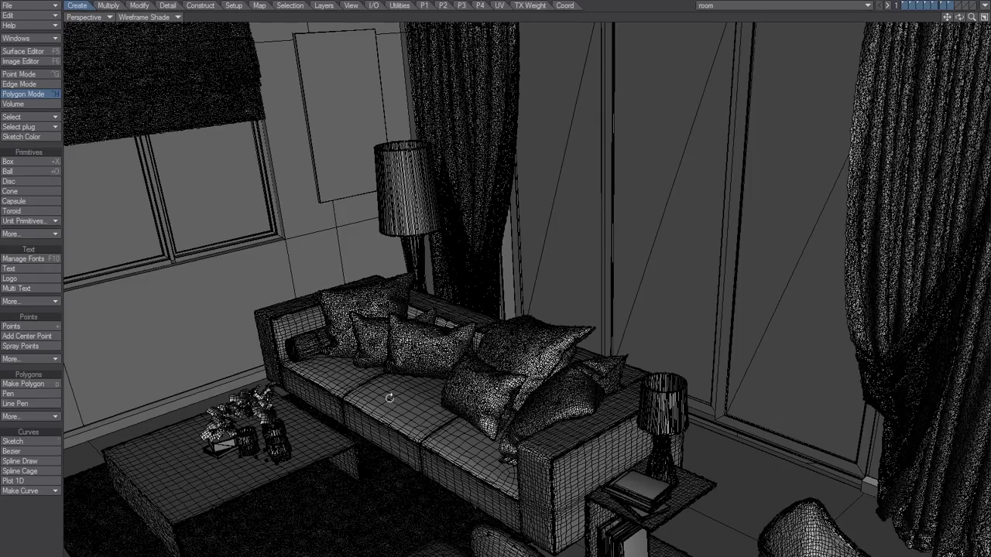
{"action": "left_click_drag", "start_coordinate": [437, 422], "coordinate": [431, 276], "text": "alt"}
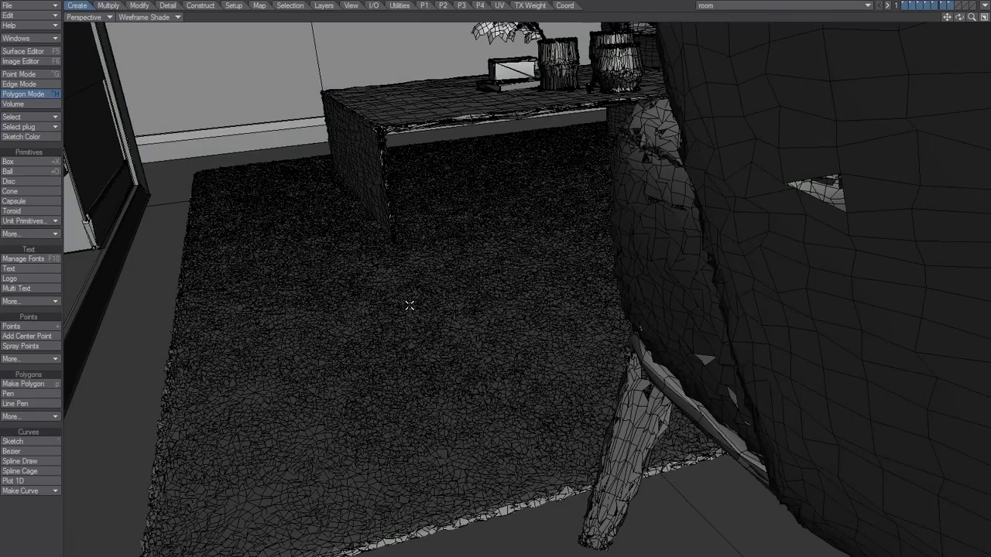
Step: Pull a rounded bump up from the living-room rug with the DragNet tool, using a soft circular falloff
{"action": "key", "text": "semicolon"}
{"action": "right_click_drag", "start_coordinate": [350, 365], "coordinate": [485, 323]}
{"action": "left_click_drag", "start_coordinate": [485, 324], "coordinate": [452, 354], "text": "alt"}
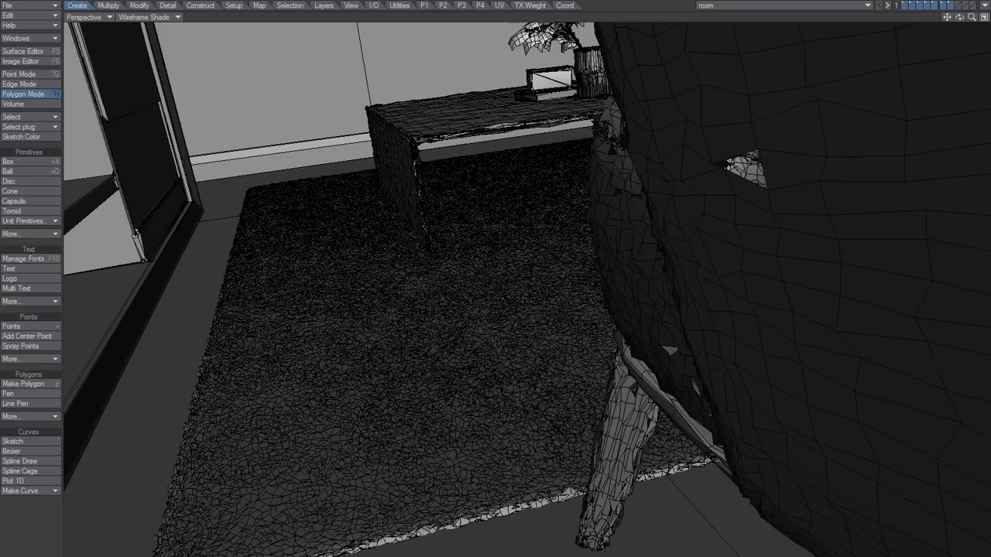
{"action": "left_click_drag", "start_coordinate": [346, 366], "coordinate": [320, 274]}
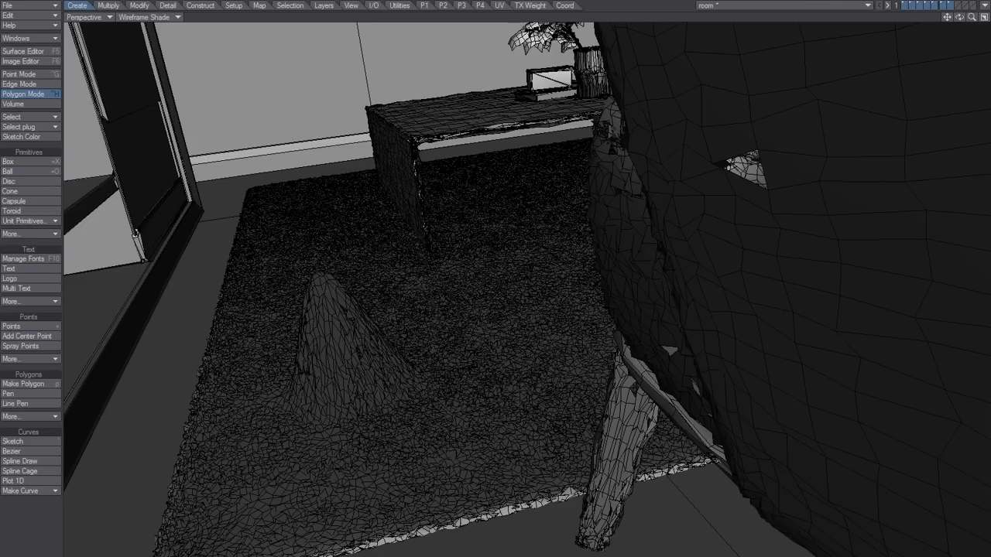
Step: Check the polygon statistics of the displayed room layers and undo the bump in the rug
{"action": "key", "text": "w"}
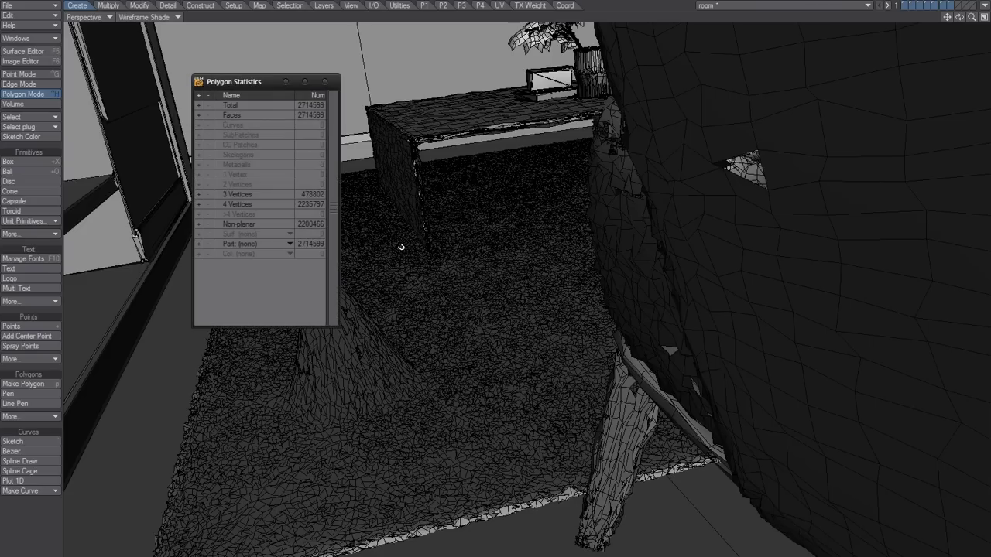
{"action": "left_click", "coordinate": [325, 81]}
{"action": "left_click_drag", "start_coordinate": [358, 352], "coordinate": [380, 396], "text": "alt"}
{"action": "key", "text": "ctrl+z"}
Step: Isolate the rug layer, display layers 3 to 6 alongside it, and return to the rug layer alone
{"action": "key", "text": "1"}
{"action": "left_click_drag", "start_coordinate": [457, 354], "coordinate": [424, 358], "text": "ctrl+alt"}
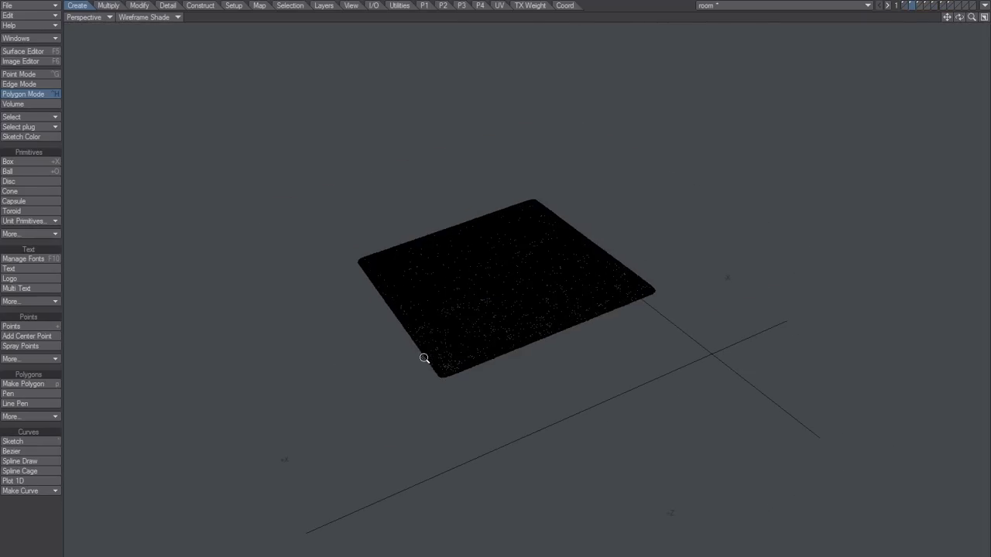
{"action": "key", "text": "shift+3"}
{"action": "key", "text": "shift+4"}
{"action": "key", "text": "shift+5"}
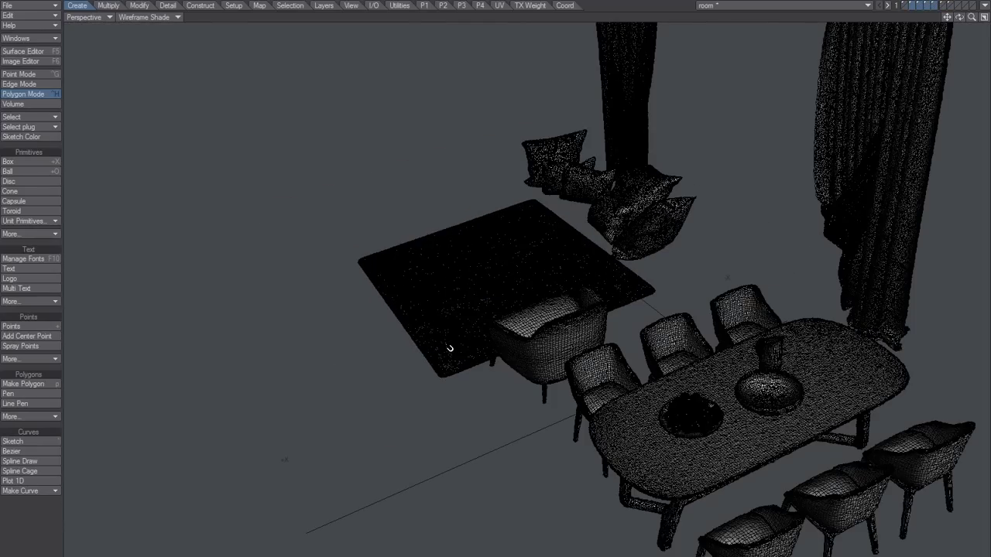
{"action": "key", "text": "shift+6"}
{"action": "key", "text": "2"}
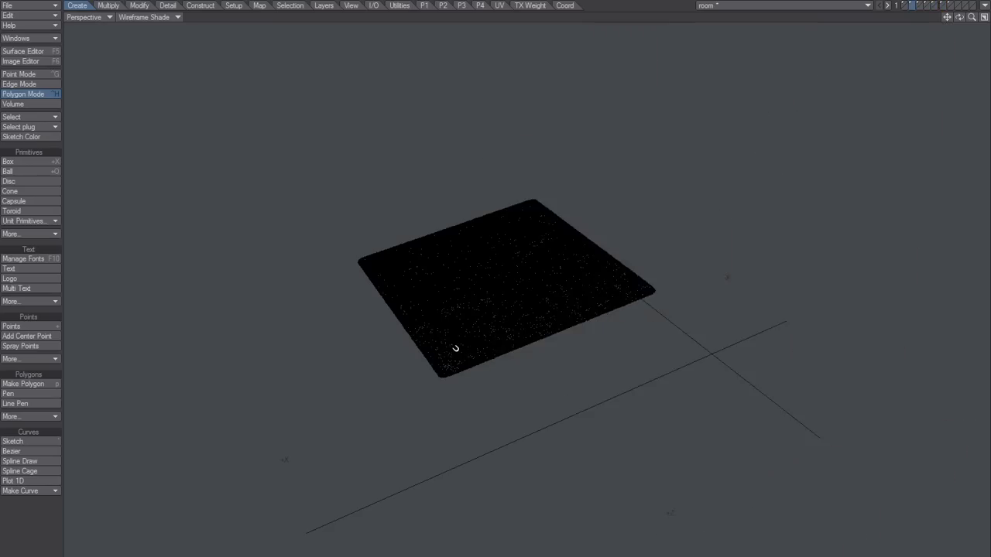
Step: Pull test bumps up from two spots on the isolated rug with DragNet, undoing each one
{"action": "left_click_drag", "start_coordinate": [456, 349], "coordinate": [476, 355], "text": "ctrl+alt"}
{"action": "left_click_drag", "start_coordinate": [427, 399], "coordinate": [413, 344], "text": "ctrl+alt"}
{"action": "left_click_drag", "start_coordinate": [413, 344], "coordinate": [382, 318], "text": "alt"}
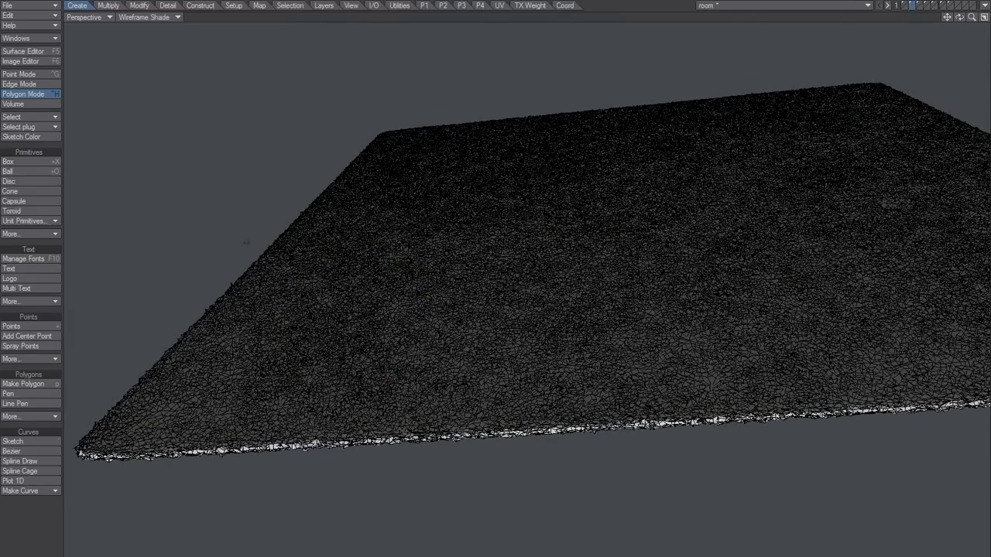
{"action": "left_click_drag", "start_coordinate": [383, 308], "coordinate": [347, 163]}
{"action": "left_click_drag", "start_coordinate": [376, 270], "coordinate": [408, 319], "text": "alt"}
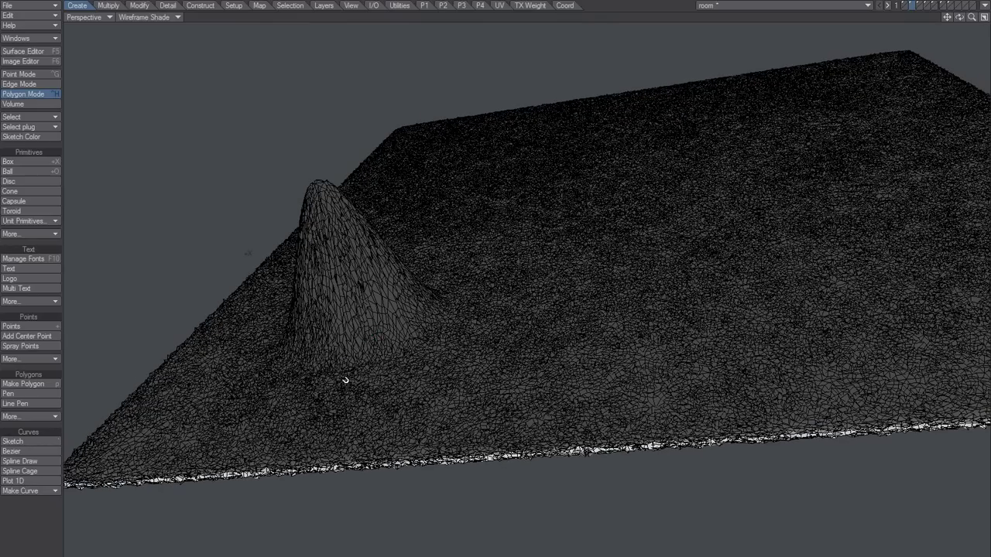
{"action": "key", "text": "ctrl+z"}
{"action": "left_click_drag", "start_coordinate": [345, 383], "coordinate": [282, 351], "text": "alt"}
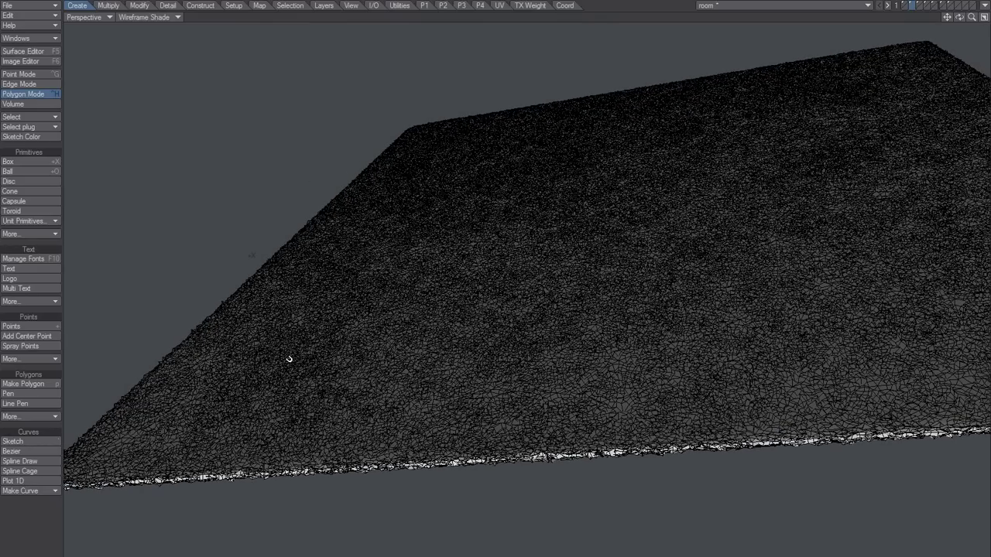
{"action": "left_click_drag", "start_coordinate": [252, 256], "coordinate": [237, 206]}
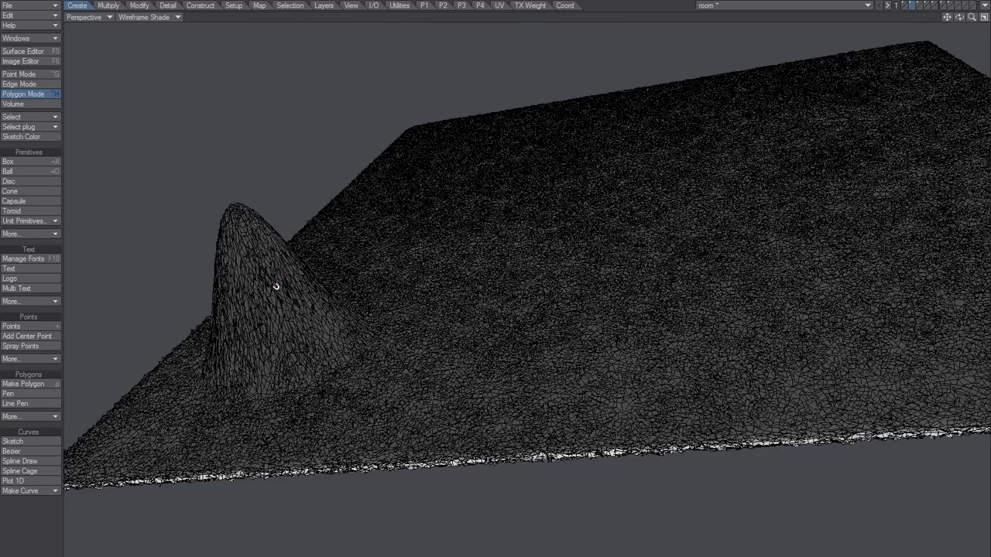
{"action": "key", "text": "u"}
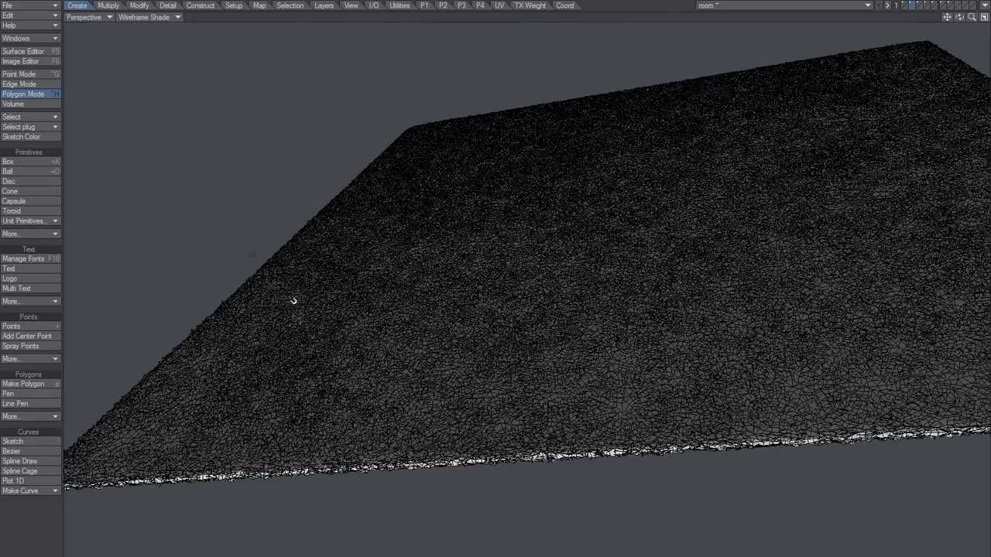
Step: Display the other room layers around the rug for comparison, and isolate the rug layer again
{"action": "left_click_drag", "start_coordinate": [299, 305], "coordinate": [469, 379], "text": "ctrl+alt"}
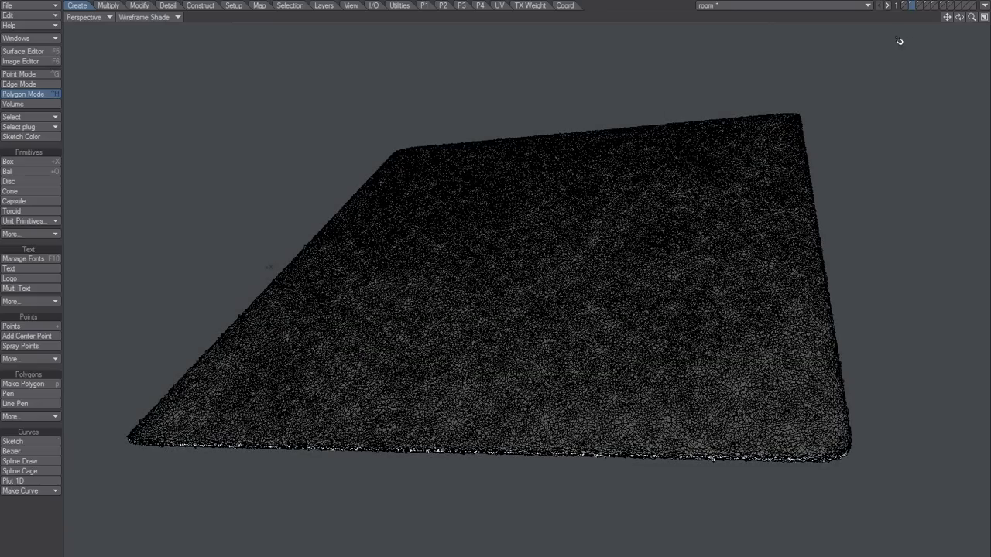
{"action": "left_click", "coordinate": [904, 3], "text": "shift"}
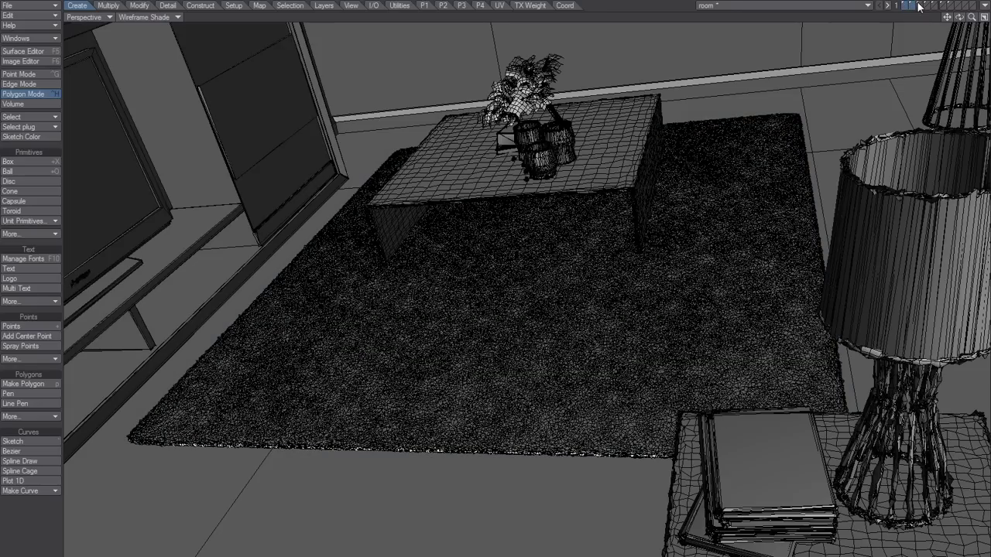
{"action": "left_click", "coordinate": [918, 4], "text": "shift"}
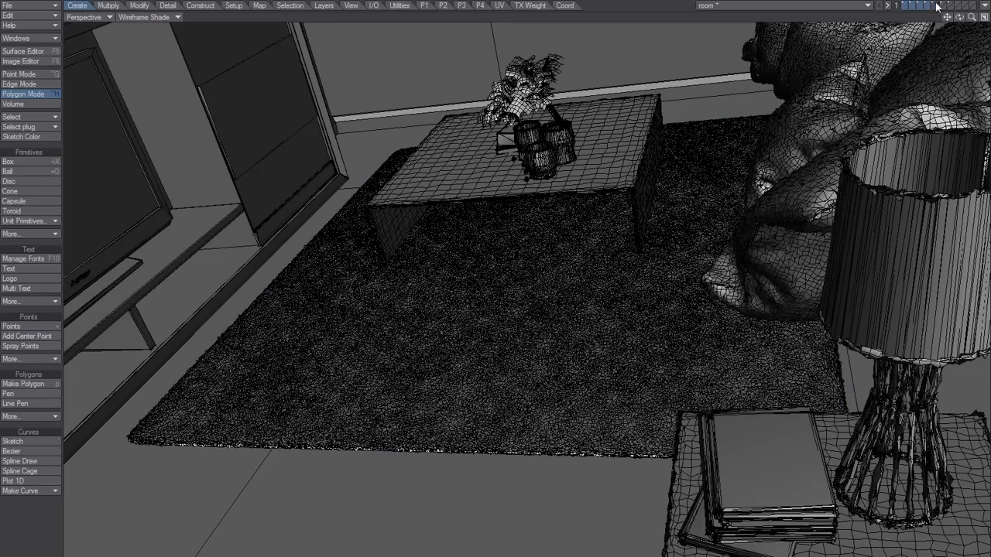
{"action": "left_click", "coordinate": [936, 7], "text": "shift"}
{"action": "left_click", "coordinate": [946, 6], "text": "shift"}
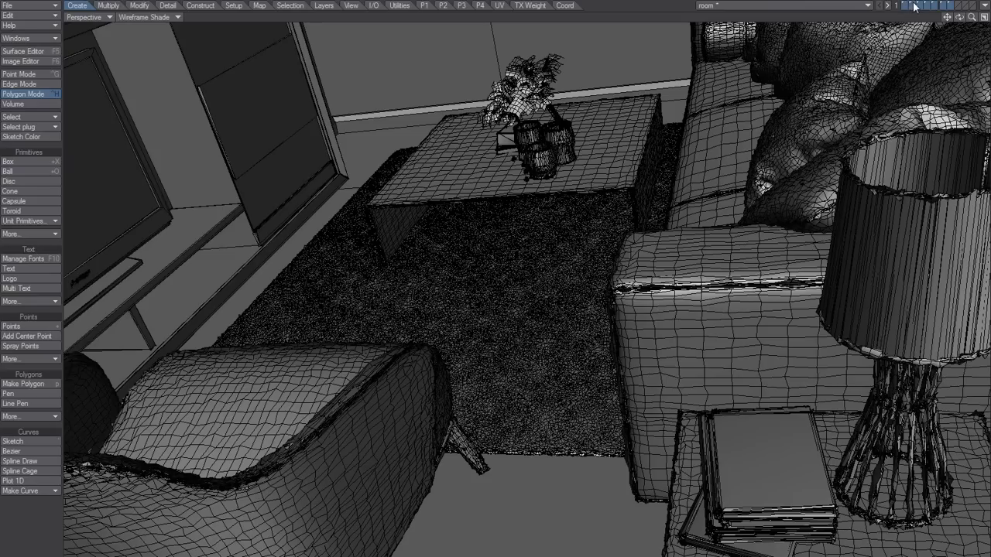
{"action": "left_click", "coordinate": [913, 6]}
{"action": "left_click_drag", "start_coordinate": [355, 326], "coordinate": [419, 345], "text": "alt"}
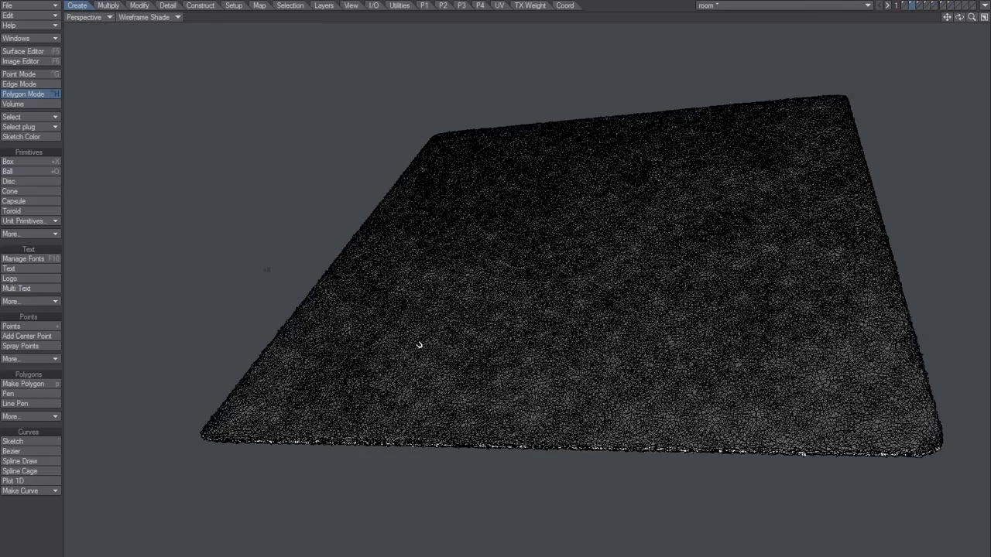
Step: Examine the first surface's Smoothing, Smooth Threshold and Vertex Normal Map settings in the Surface Editor
{"action": "key", "text": "F5"}
{"action": "left_click_drag", "start_coordinate": [391, 73], "coordinate": [284, 24]}
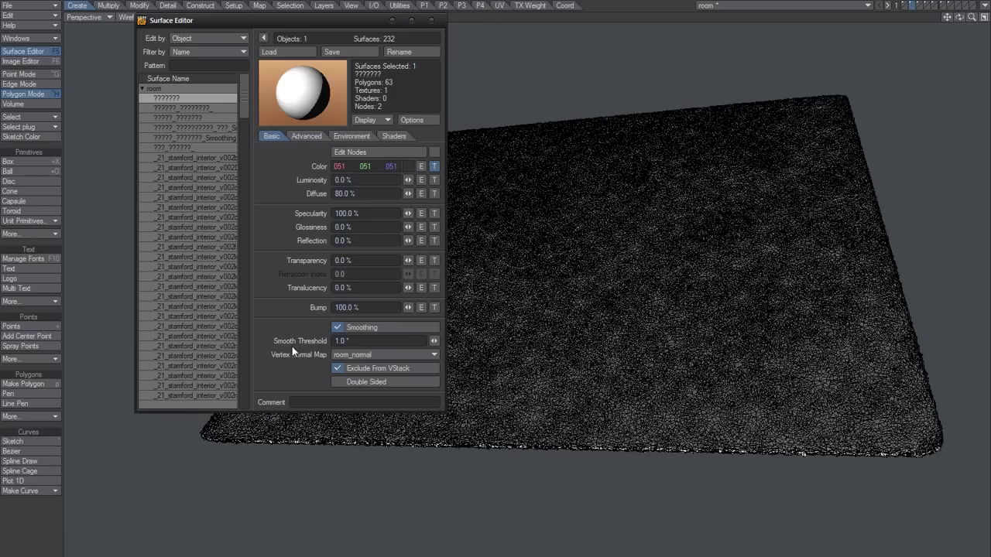
{"action": "left_click", "coordinate": [358, 341]}
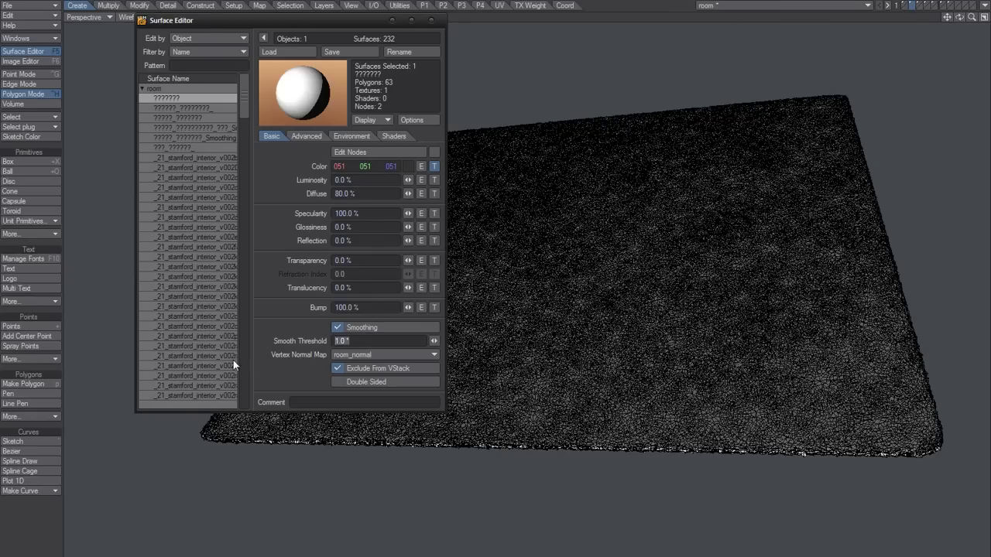
{"action": "left_click", "coordinate": [302, 343]}
{"action": "left_click", "coordinate": [361, 341]}
{"action": "left_click", "coordinate": [291, 324]}
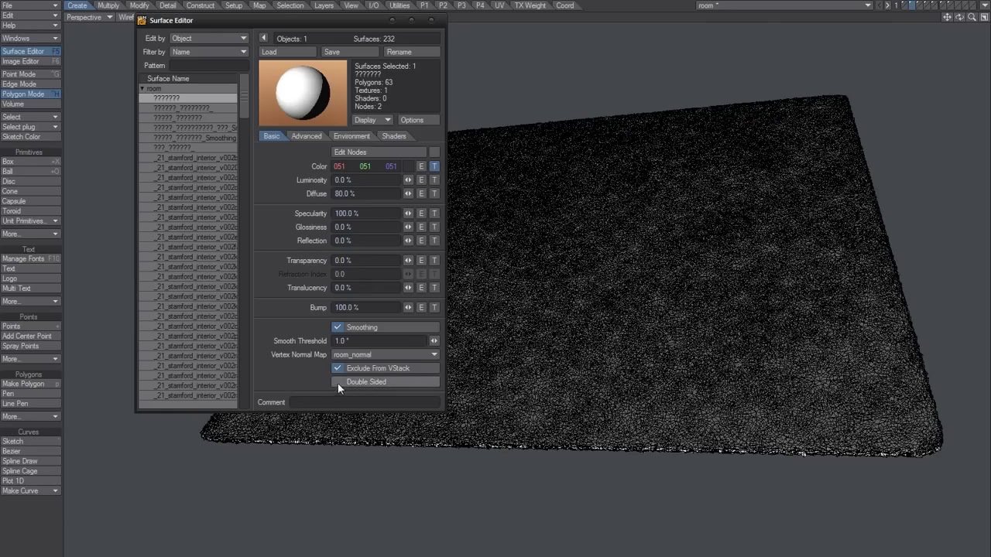
{"action": "left_click_drag", "start_coordinate": [312, 40], "coordinate": [270, 51]}
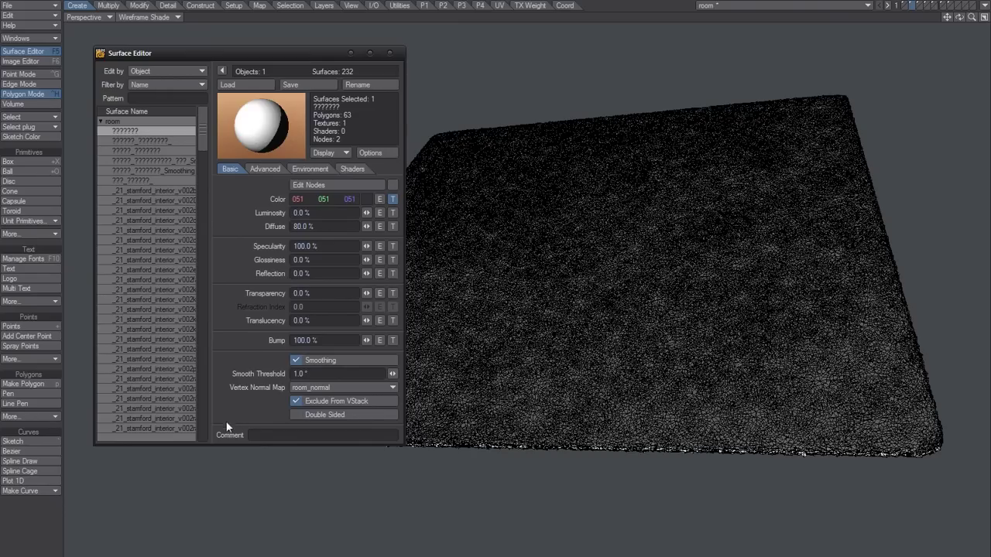
{"action": "left_click", "coordinate": [390, 54]}
Step: Copy the rug mesh from the room object into a new, separate object
{"action": "left_click_drag", "start_coordinate": [431, 366], "coordinate": [432, 350], "text": "alt"}
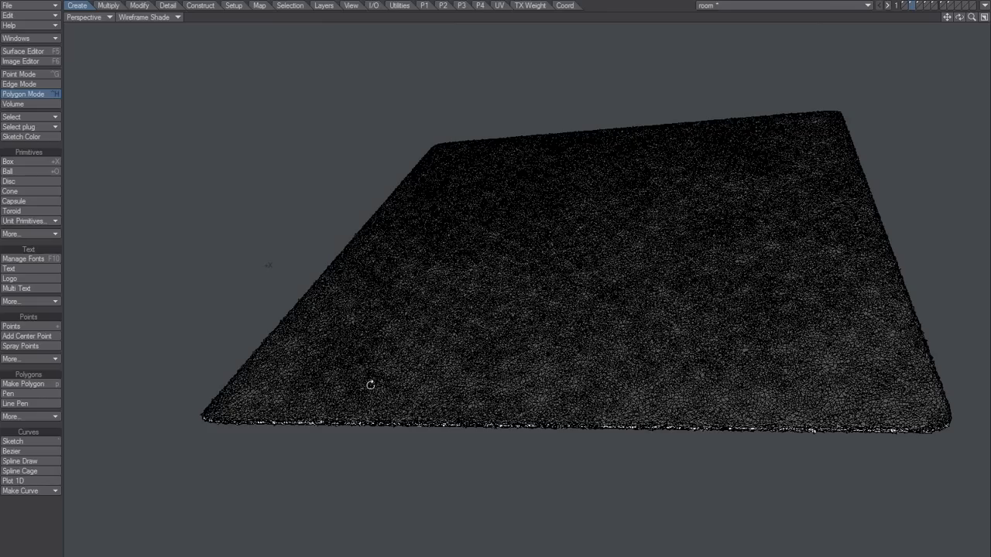
{"action": "mouse_move", "coordinate": [435, 325]}
{"action": "left_mouse_down", "text": "alt"}
{"action": "mouse_move", "coordinate": [435, 292]}
{"action": "mouse_move", "coordinate": [435, 312]}
{"action": "left_mouse_up", "text": "alt"}
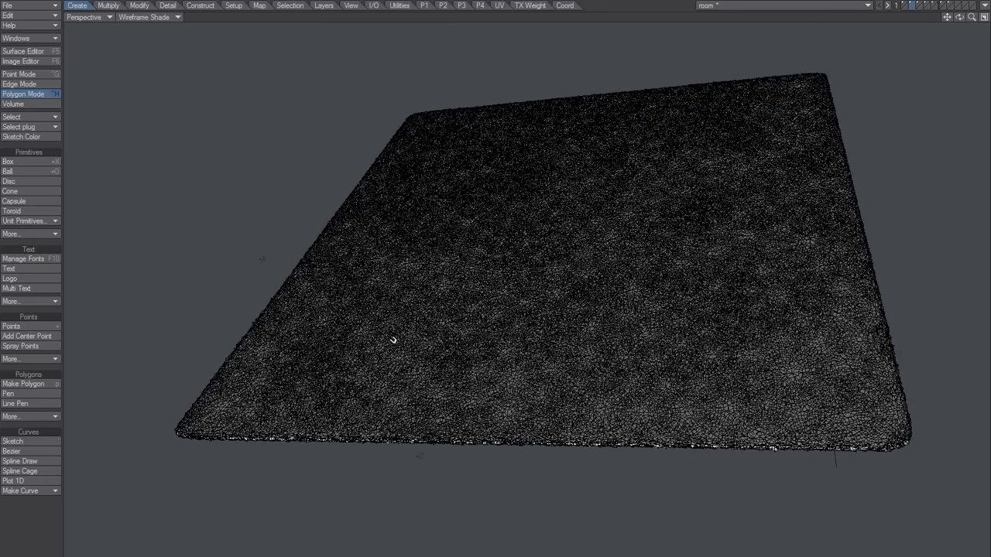
{"action": "left_click", "coordinate": [42, 7]}
{"action": "left_click", "coordinate": [41, 4]}
{"action": "scroll", "coordinate": [414, 343], "scroll_direction": "up", "scroll_amount": 2}
{"action": "left_click_drag", "start_coordinate": [419, 338], "coordinate": [369, 342], "text": "alt"}
{"action": "scroll", "coordinate": [370, 342], "scroll_direction": "down", "scroll_amount": 2}
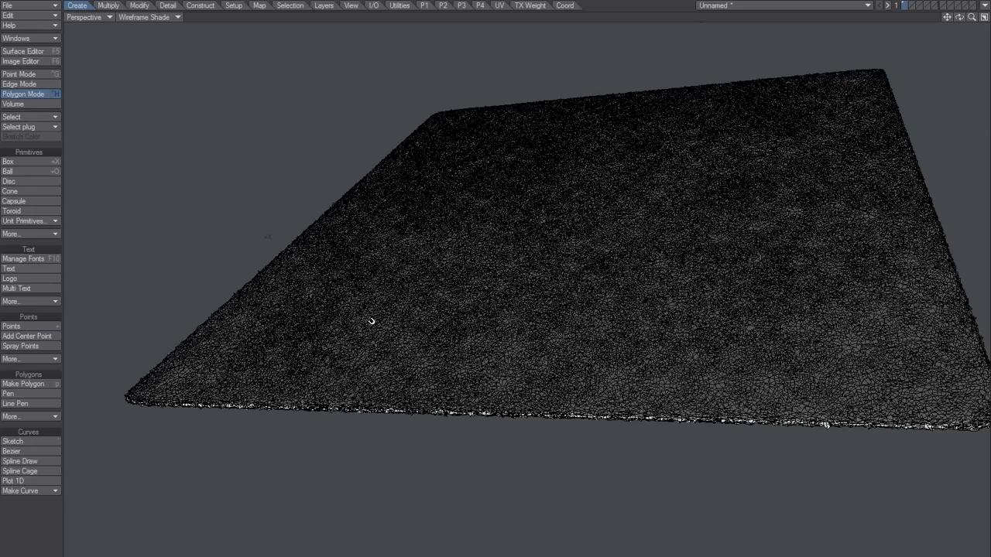
Step: Pull two narrow test bumps up from the copied rug with DragNet, undoing each one
{"action": "left_click_drag", "start_coordinate": [365, 321], "coordinate": [329, 207]}
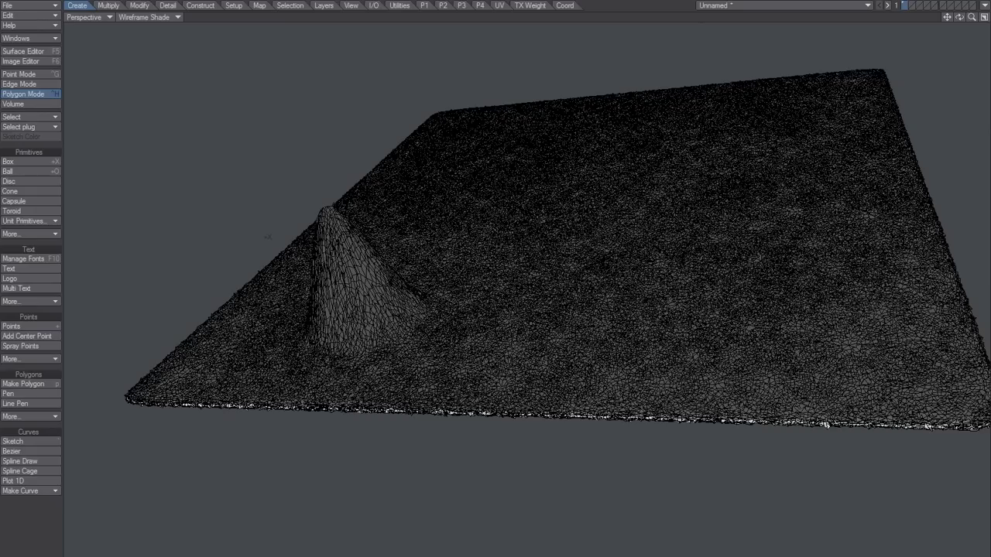
{"action": "key", "text": "ctrl+z"}
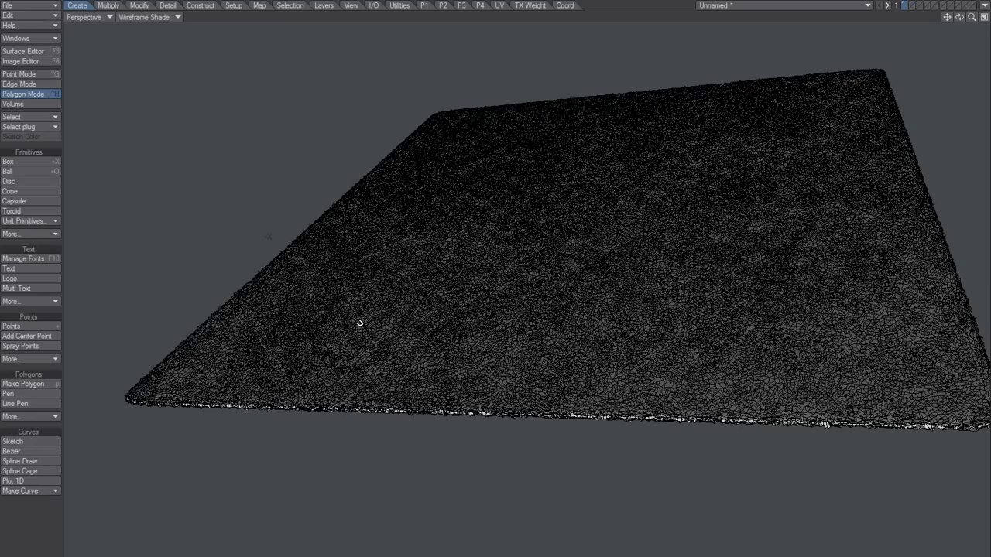
{"action": "key", "text": "ctrl+shift+z"}
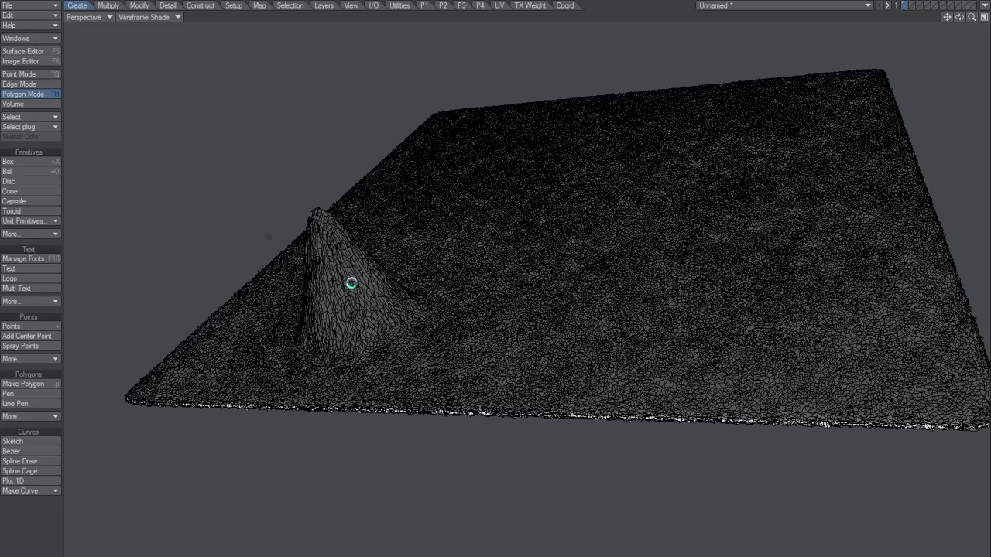
{"action": "key", "text": "ctrl+z"}
Step: Pull a broader bump up near the front corner of the copied rug and undo it
{"action": "mouse_move", "coordinate": [398, 334]}
{"action": "left_mouse_down", "text": "alt"}
{"action": "mouse_move", "coordinate": [495, 364]}
{"action": "mouse_move", "coordinate": [465, 305]}
{"action": "mouse_move", "coordinate": [389, 319]}
{"action": "mouse_move", "coordinate": [399, 341]}
{"action": "left_mouse_up", "text": "alt"}
{"action": "scroll", "coordinate": [484, 348], "scroll_direction": "down", "scroll_amount": 2}
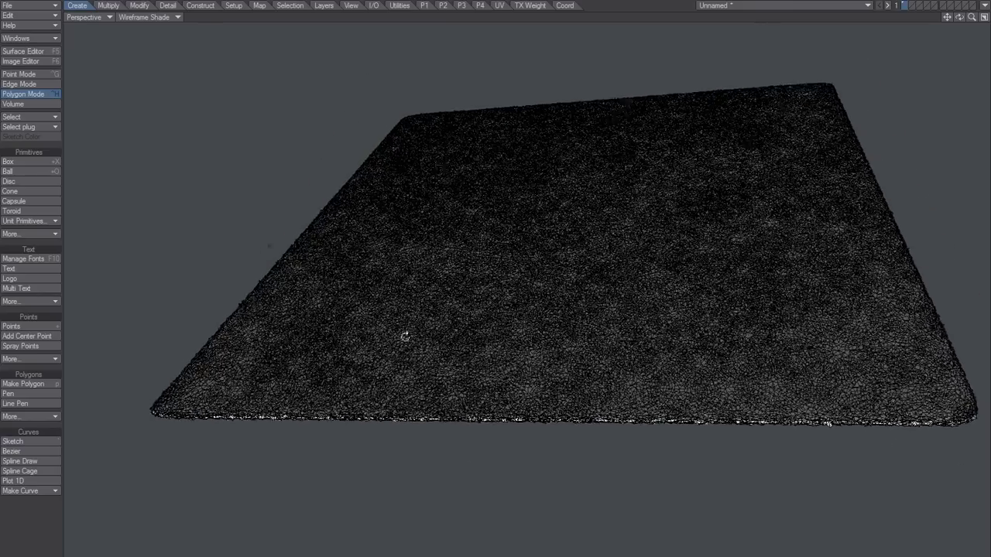
{"action": "left_click_drag", "start_coordinate": [398, 350], "coordinate": [370, 329], "text": "alt"}
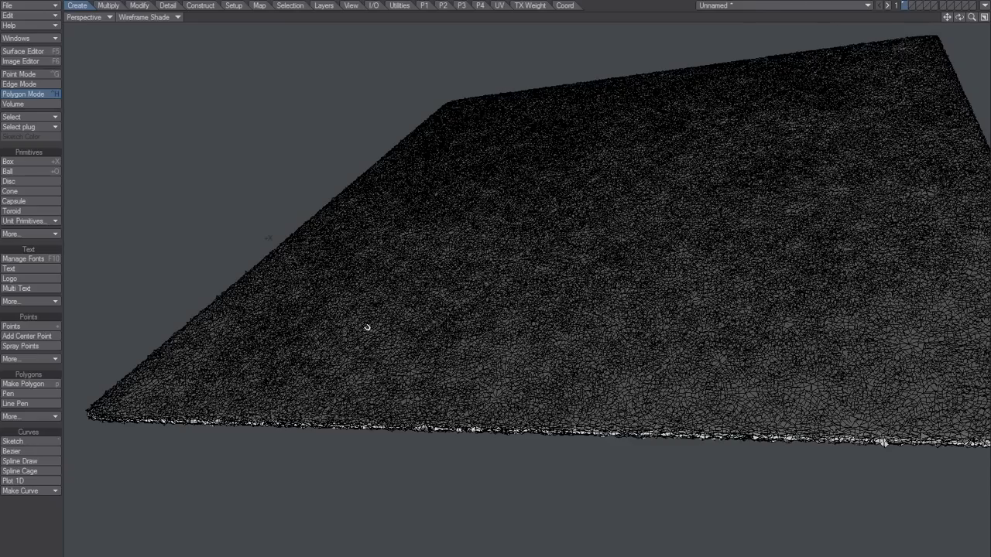
{"action": "left_click_drag", "start_coordinate": [346, 332], "coordinate": [331, 252]}
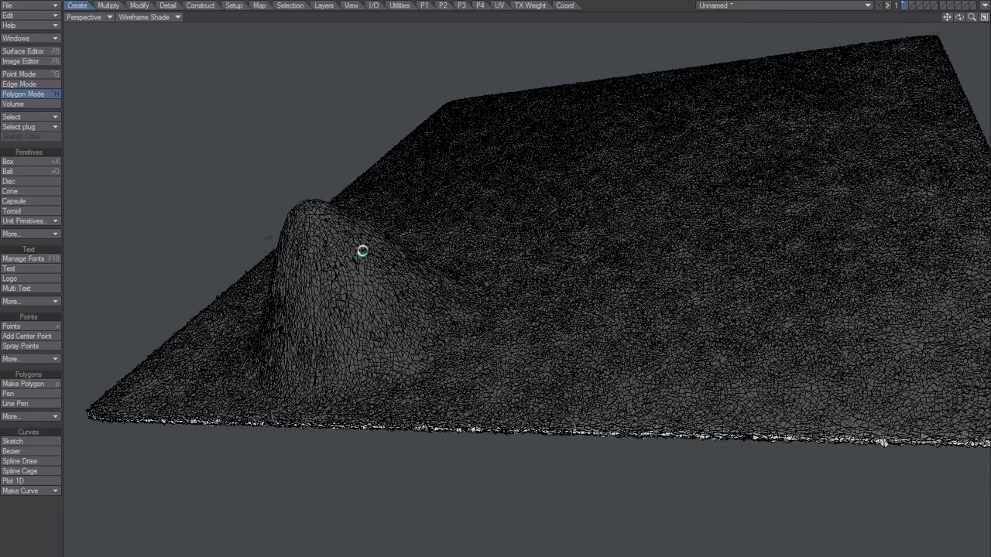
{"action": "key", "text": "ctrl+z"}
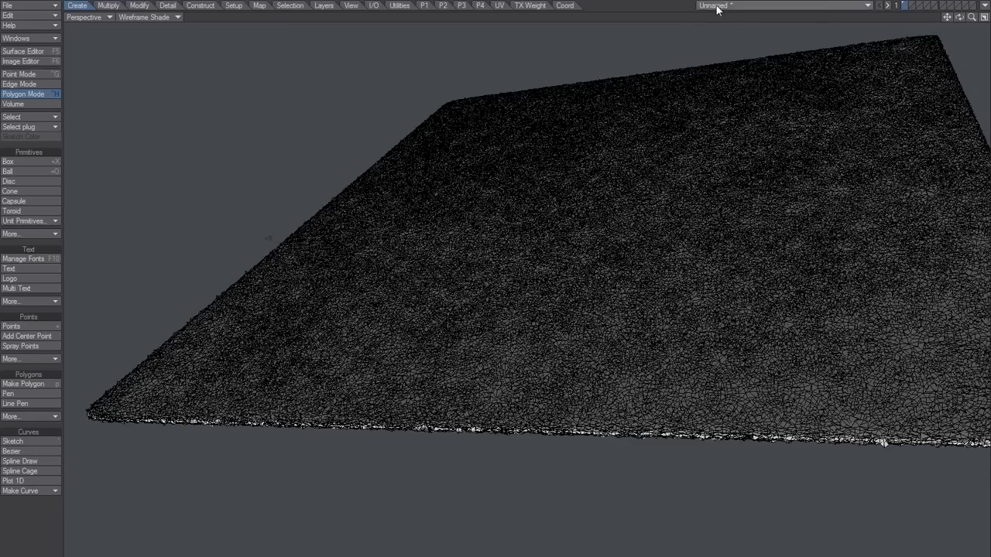
Step: Switch back to the room object and pull a broad test bump up from its rug, undoing it after the test
{"action": "left_click", "coordinate": [717, 7]}
{"action": "left_click", "coordinate": [714, 16]}
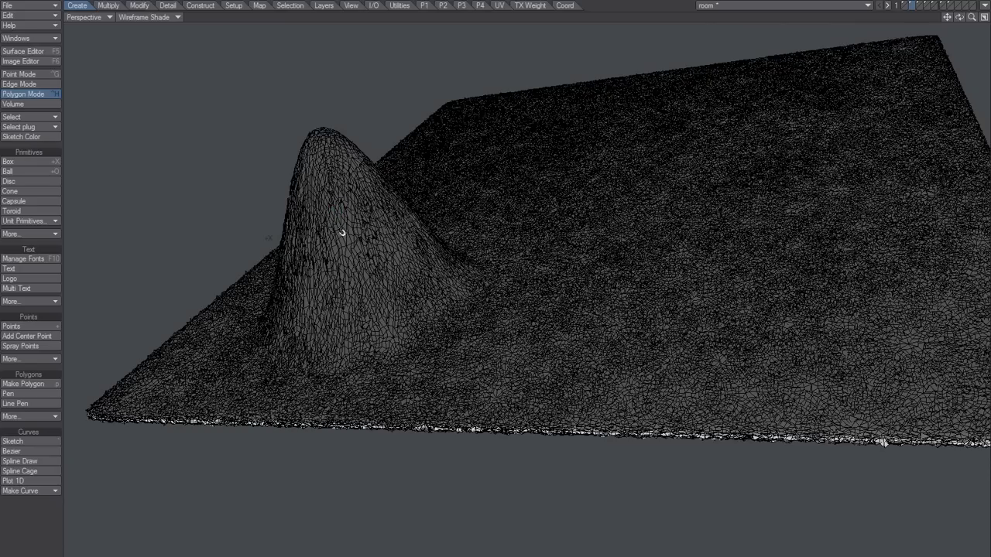
{"action": "key", "text": "ctrl+z"}
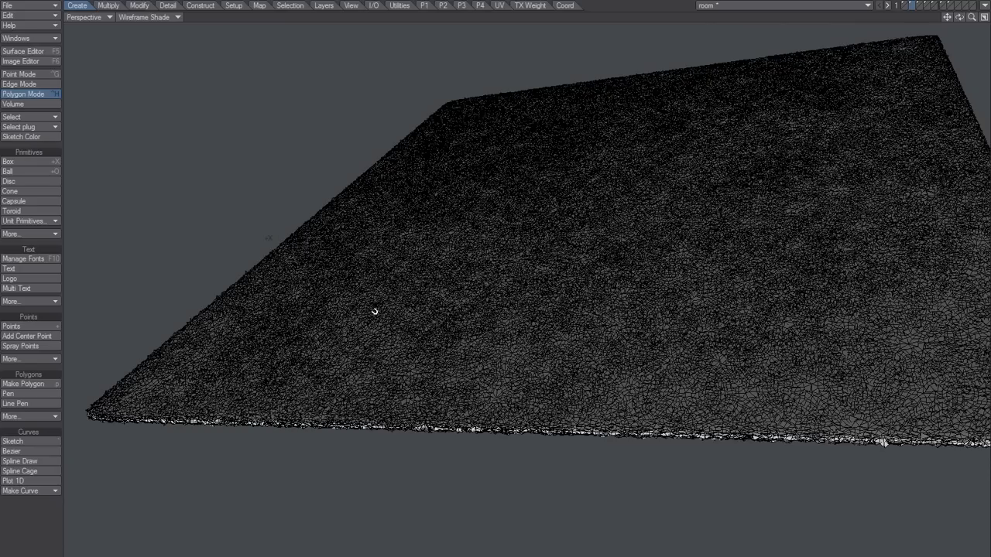
Step: Switch to the separate object holding the copied rug and pull a test bump up with DragNet, undoing it
{"action": "left_click", "coordinate": [712, 5]}
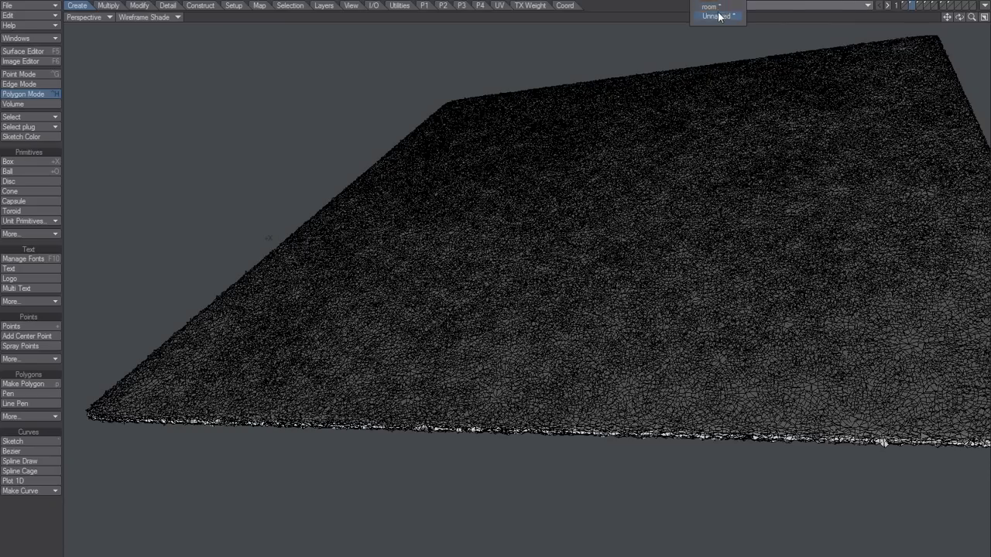
{"action": "left_click", "coordinate": [713, 19]}
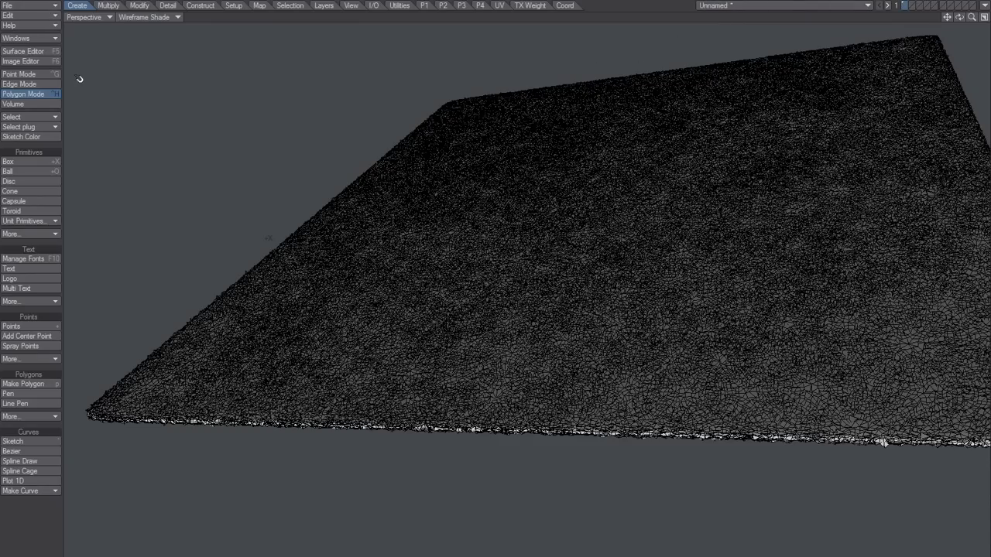
{"action": "left_click", "coordinate": [40, 7]}
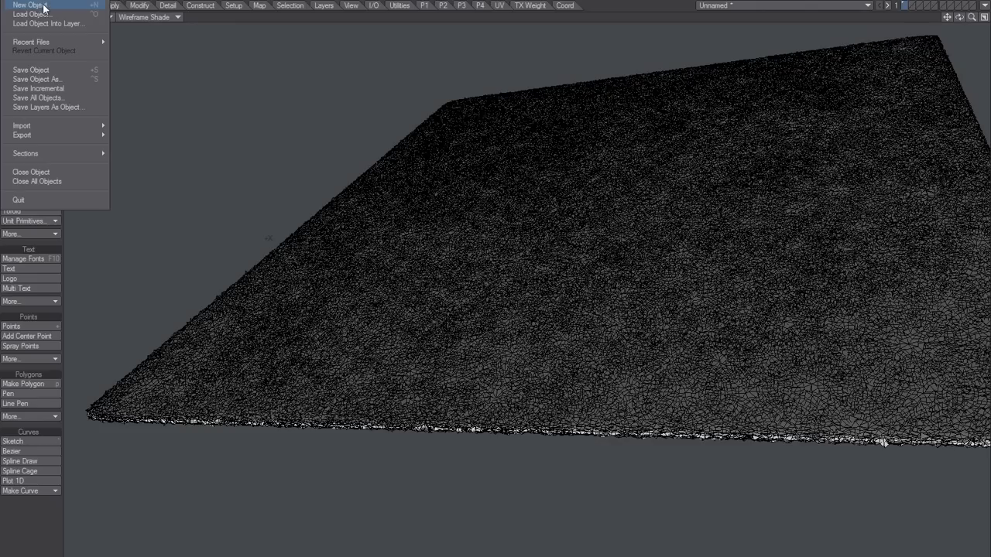
{"action": "left_click", "coordinate": [196, 61]}
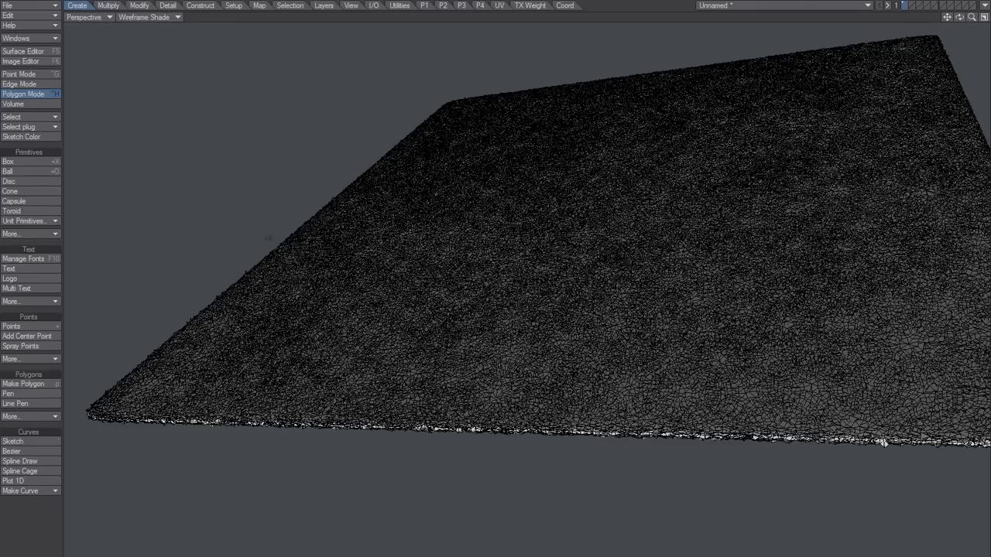
{"action": "left_click_drag", "start_coordinate": [357, 306], "coordinate": [349, 262]}
{"action": "key", "text": "ctrl+z"}
Step: Set the viewport display to Wireframe and lasso-select the polygons around the rug's near corner
{"action": "mouse_move", "coordinate": [392, 361]}
{"action": "left_mouse_down", "text": "alt"}
{"action": "mouse_move", "coordinate": [370, 350]}
{"action": "mouse_move", "coordinate": [389, 357]}
{"action": "left_mouse_up", "text": "alt"}
{"action": "scroll", "coordinate": [405, 343], "scroll_direction": "down", "scroll_amount": 3}
{"action": "mouse_move", "coordinate": [407, 311]}
{"action": "left_mouse_down", "text": "alt"}
{"action": "mouse_move", "coordinate": [412, 284]}
{"action": "mouse_move", "coordinate": [416, 313]}
{"action": "left_mouse_up", "text": "alt"}
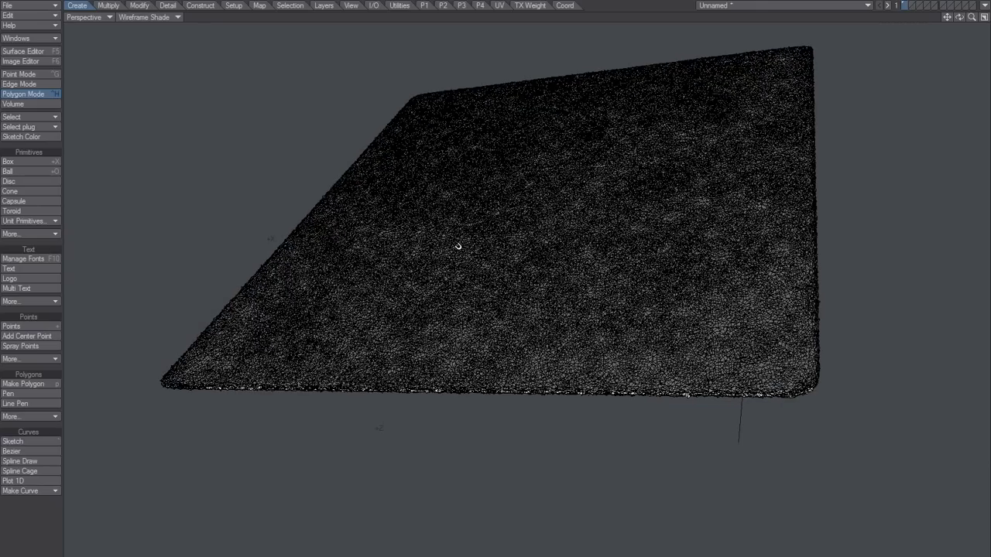
{"action": "left_click", "coordinate": [161, 16]}
{"action": "left_click", "coordinate": [151, 7]}
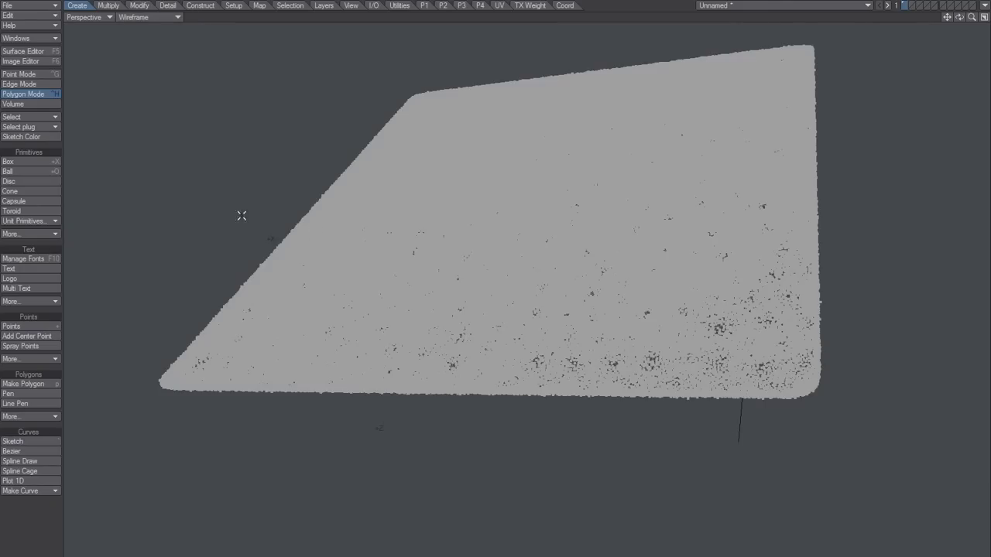
{"action": "mouse_move", "coordinate": [215, 219]}
{"action": "right_mouse_down"}
{"action": "mouse_move", "coordinate": [476, 148]}
{"action": "mouse_move", "coordinate": [619, 551]}
{"action": "mouse_move", "coordinate": [144, 423]}
{"action": "right_mouse_up"}
{"action": "mouse_move", "coordinate": [219, 282]}
{"action": "right_mouse_down"}
{"action": "mouse_move", "coordinate": [147, 316]}
{"action": "mouse_move", "coordinate": [210, 304]}
{"action": "right_mouse_up"}
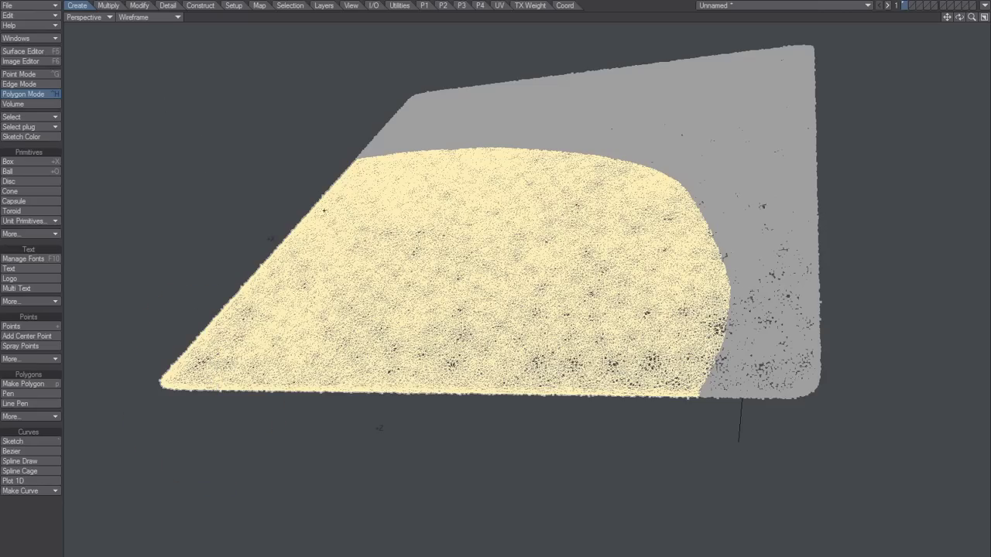
Step: Trim the selection by lassoing its outer polygons away, leaving a smaller patch at the rug's near corner
{"action": "mouse_move", "coordinate": [263, 215]}
{"action": "right_mouse_down", "text": "ctrl"}
{"action": "mouse_move", "coordinate": [699, 80]}
{"action": "mouse_move", "coordinate": [577, 159]}
{"action": "right_mouse_up", "text": "ctrl"}
{"action": "mouse_move", "coordinate": [325, 204]}
{"action": "right_mouse_down"}
{"action": "mouse_move", "coordinate": [378, 93]}
{"action": "mouse_move", "coordinate": [457, 148]}
{"action": "right_mouse_up"}
{"action": "mouse_move", "coordinate": [596, 125]}
{"action": "right_mouse_down"}
{"action": "mouse_move", "coordinate": [598, 465]}
{"action": "mouse_move", "coordinate": [593, 89]}
{"action": "right_mouse_up"}
{"action": "mouse_move", "coordinate": [494, 137]}
{"action": "right_mouse_down"}
{"action": "mouse_move", "coordinate": [588, 62]}
{"action": "mouse_move", "coordinate": [496, 116]}
{"action": "right_mouse_up"}
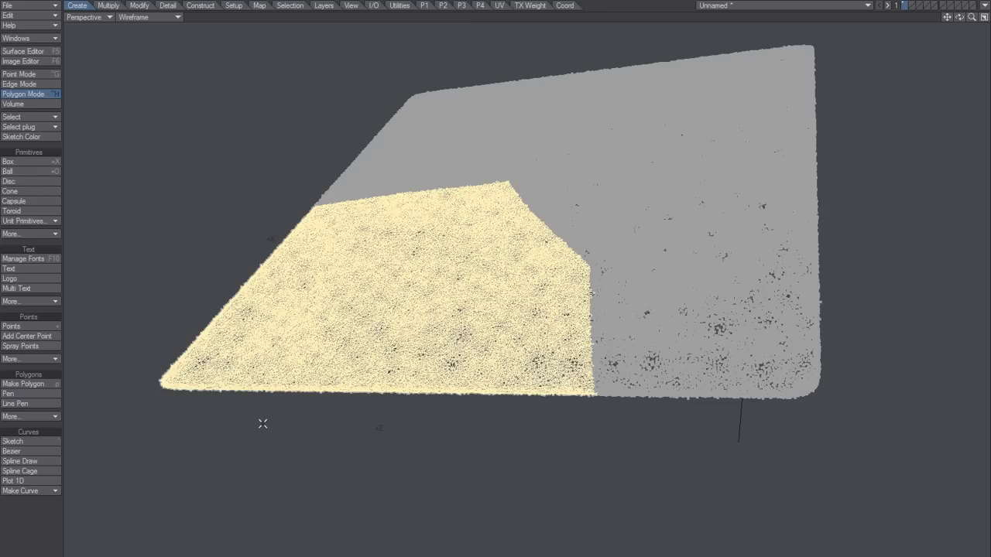
Step: Look up the shortcuts for Hide Selected, Unhide All and Invert Hidden in the key configuration
{"action": "key", "text": "alt+F9"}
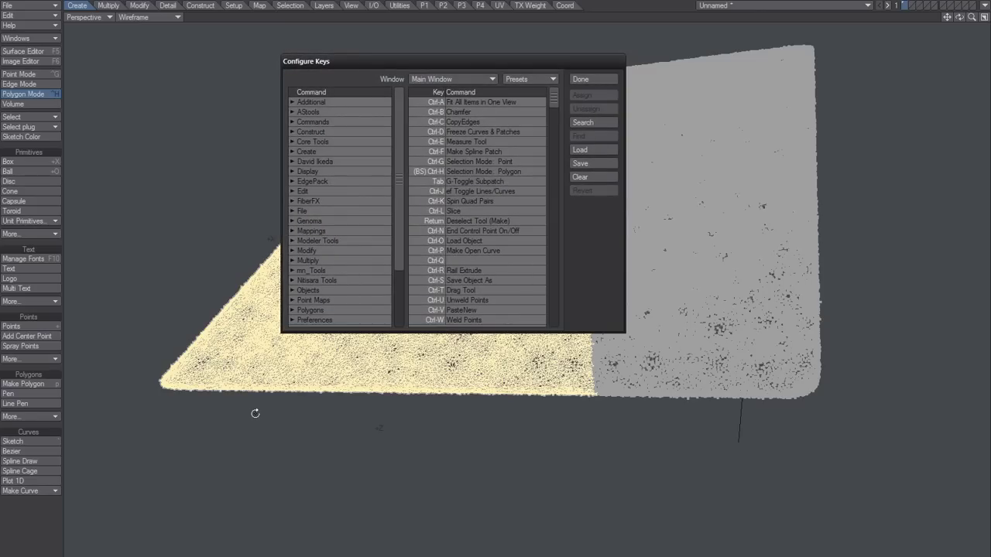
{"action": "key", "text": "ctrl+F1"}
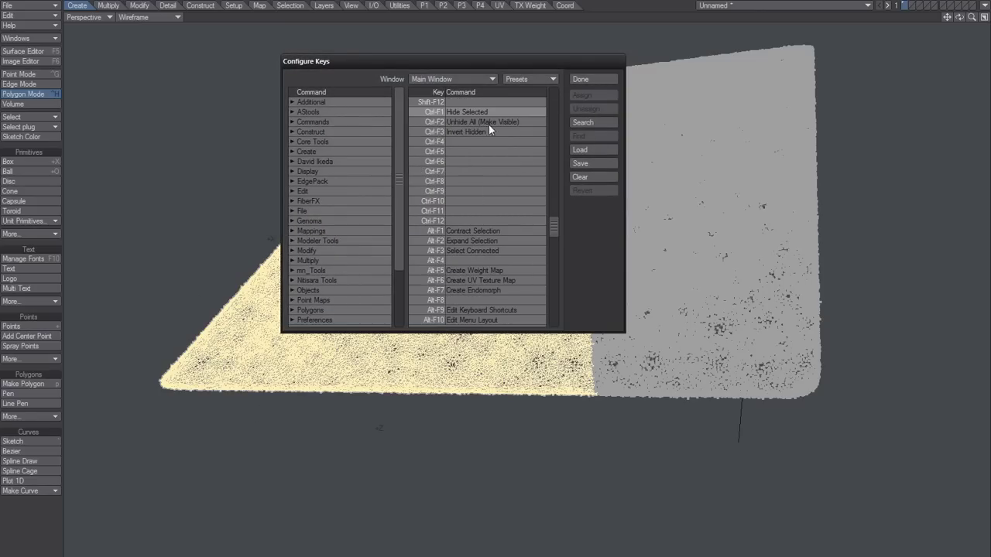
{"action": "left_click", "coordinate": [471, 122]}
{"action": "left_click", "coordinate": [466, 133]}
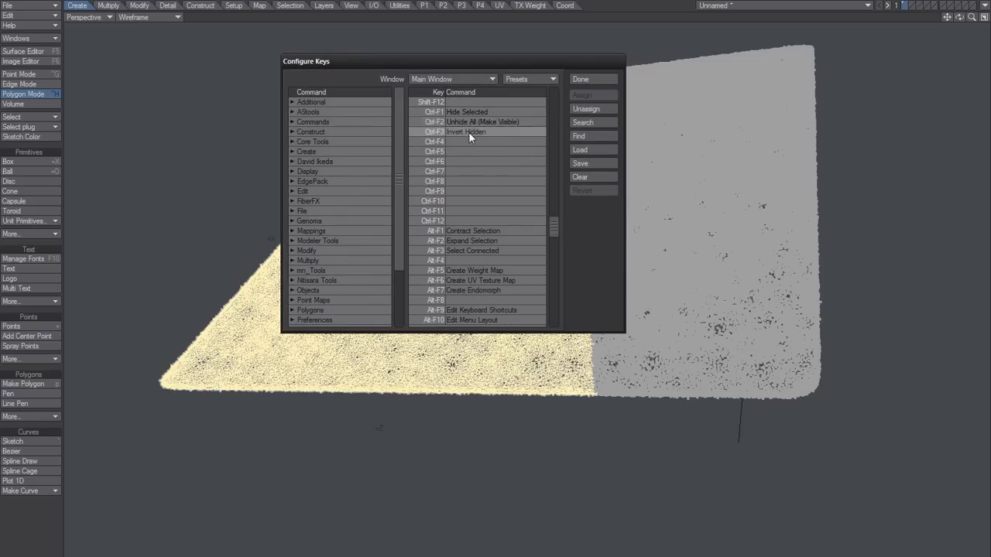
{"action": "left_click", "coordinate": [580, 79]}
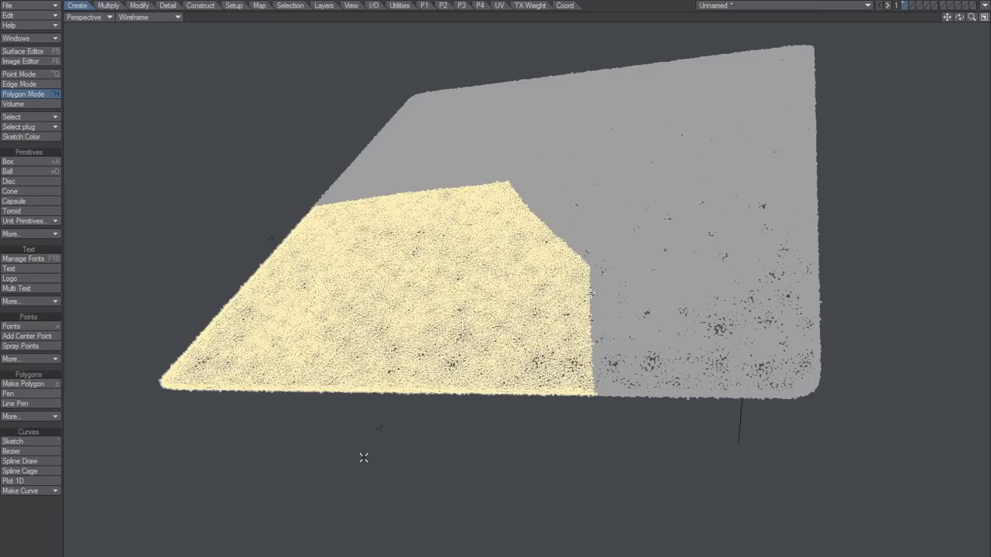
Step: Hide the selected rug polygons and unhide everything again
{"action": "key", "text": "minus"}
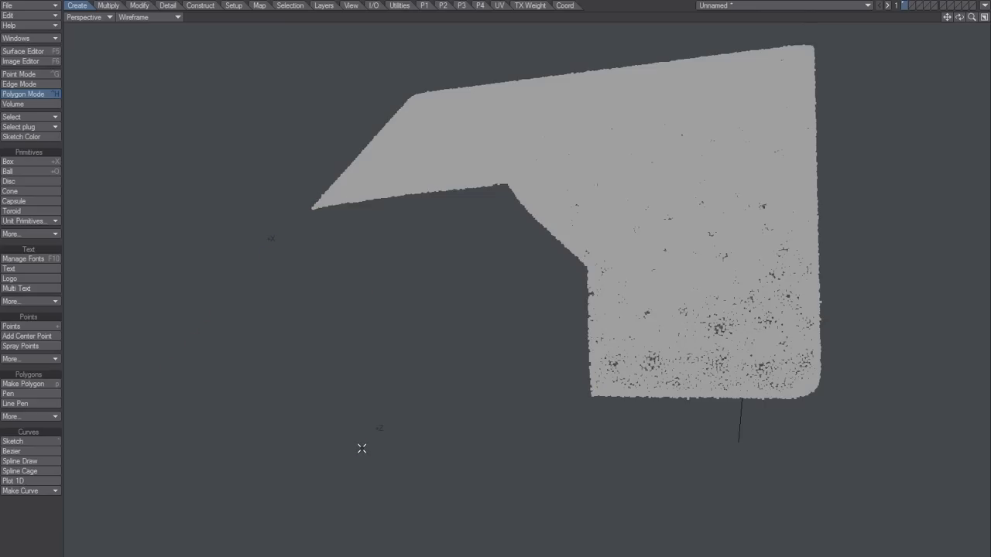
{"action": "key", "text": "backslash"}
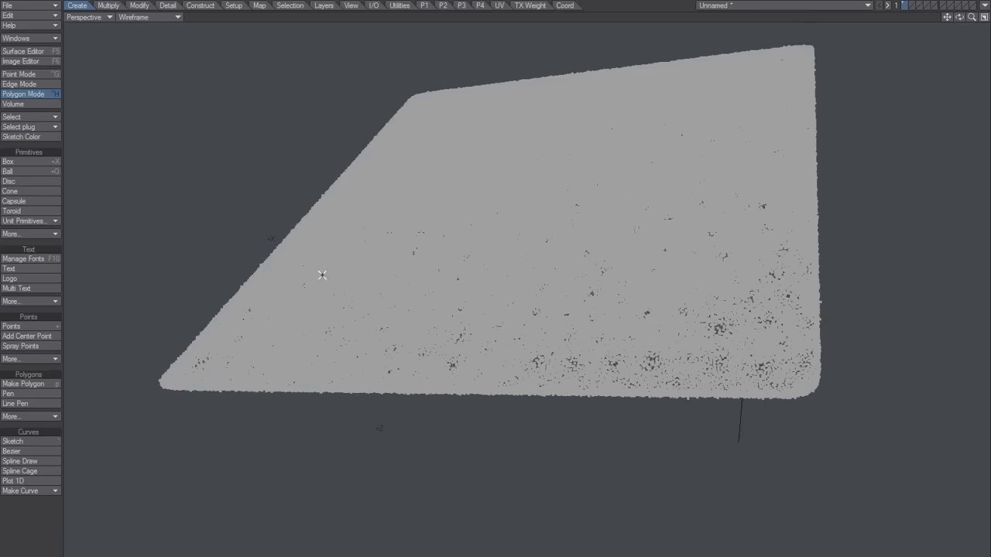
Step: Isolate the rug's near corner by lasso-selecting its polygons, hiding them and inverting the hidden geometry
{"action": "right_click_drag", "start_coordinate": [209, 228], "coordinate": [557, 431]}
{"action": "right_click_drag", "start_coordinate": [448, 542], "coordinate": [62, 476]}
{"action": "mouse_move", "coordinate": [302, 229]}
{"action": "right_mouse_down"}
{"action": "mouse_move", "coordinate": [196, 268]}
{"action": "mouse_move", "coordinate": [504, 447]}
{"action": "mouse_move", "coordinate": [502, 320]}
{"action": "right_mouse_up"}
{"action": "key", "text": "minus"}
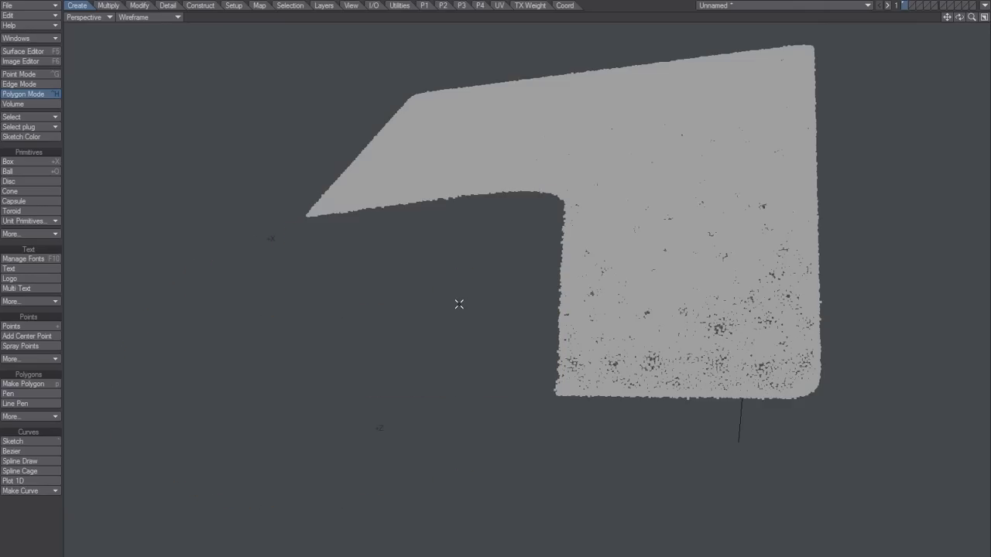
{"action": "key", "text": "bar"}
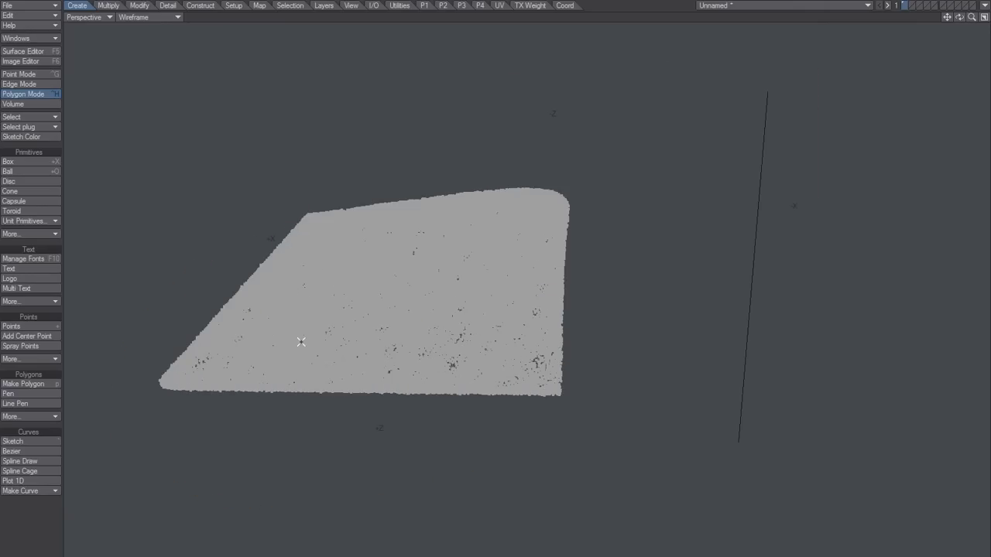
Step: Set the display to Wireframe Shade and pull a test bump up in the isolated rug corner with DragNet, undoing it
{"action": "left_click", "coordinate": [165, 18]}
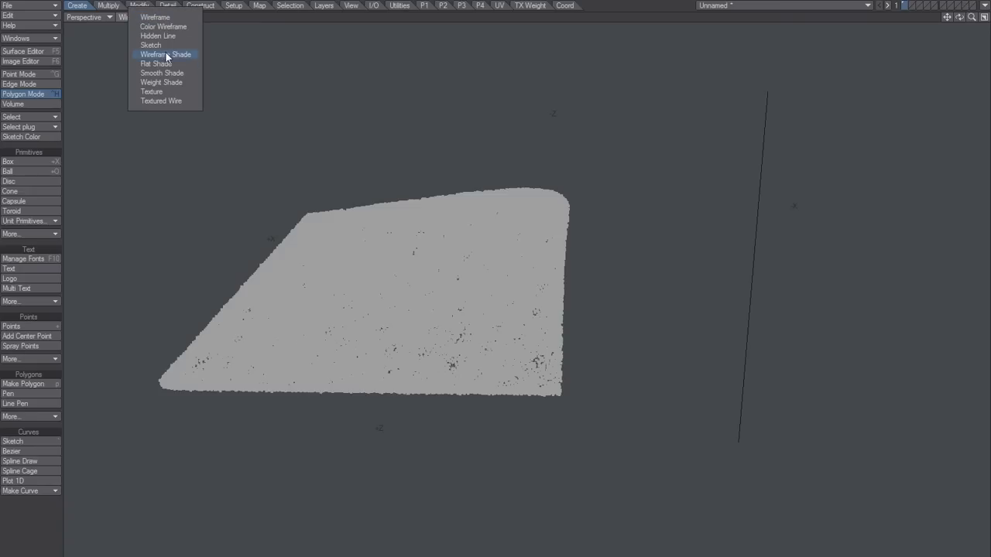
{"action": "left_click", "coordinate": [165, 55]}
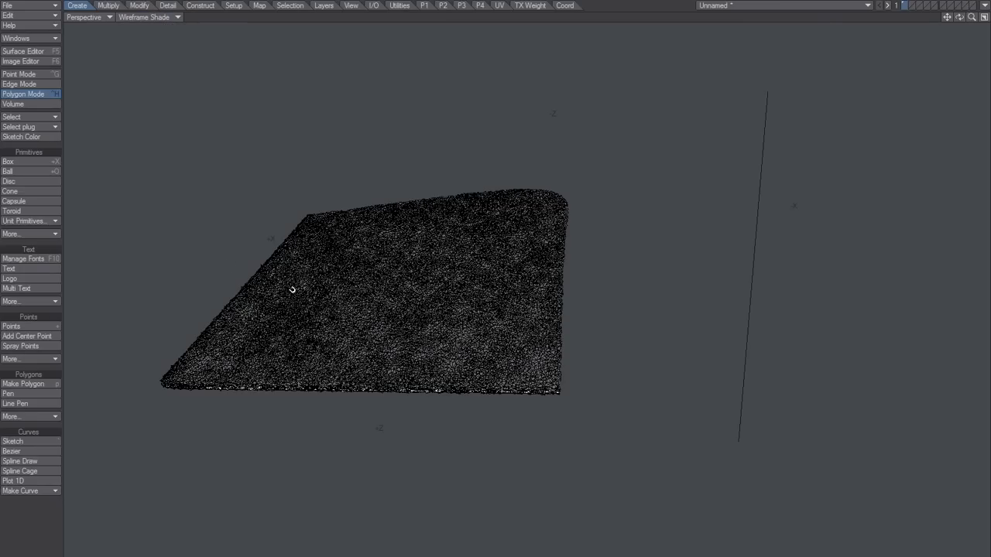
{"action": "mouse_move", "coordinate": [297, 344]}
{"action": "left_mouse_down", "text": "alt"}
{"action": "mouse_move", "coordinate": [286, 287]}
{"action": "mouse_move", "coordinate": [359, 272]}
{"action": "mouse_move", "coordinate": [343, 284]}
{"action": "left_mouse_up", "text": "alt"}
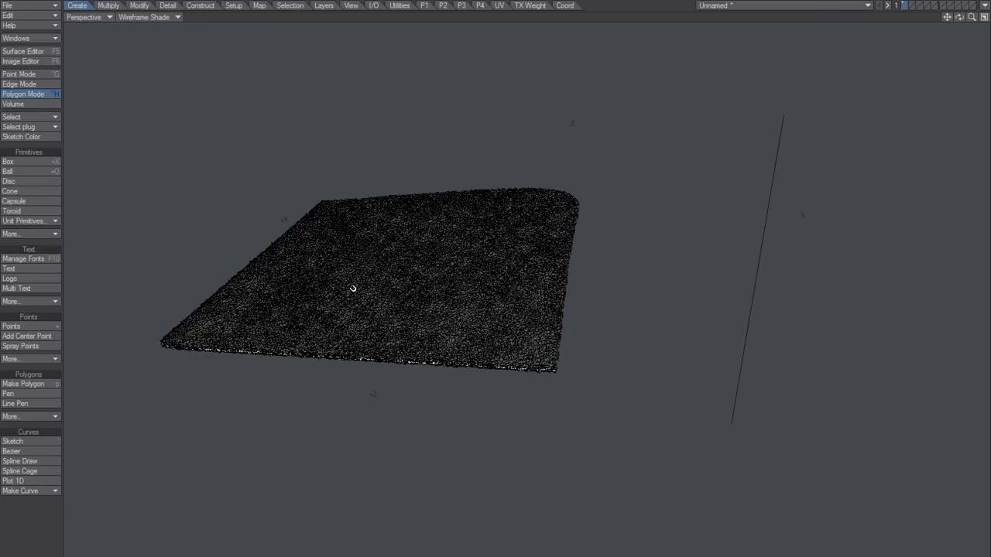
{"action": "mouse_move", "coordinate": [360, 277]}
{"action": "left_mouse_down", "text": "alt"}
{"action": "mouse_move", "coordinate": [348, 279]}
{"action": "mouse_move", "coordinate": [324, 203]}
{"action": "mouse_move", "coordinate": [348, 282]}
{"action": "mouse_move", "coordinate": [328, 183]}
{"action": "mouse_move", "coordinate": [221, 197]}
{"action": "mouse_move", "coordinate": [345, 142]}
{"action": "mouse_move", "coordinate": [367, 223]}
{"action": "mouse_move", "coordinate": [356, 266]}
{"action": "mouse_move", "coordinate": [342, 267]}
{"action": "left_mouse_up", "text": "alt"}
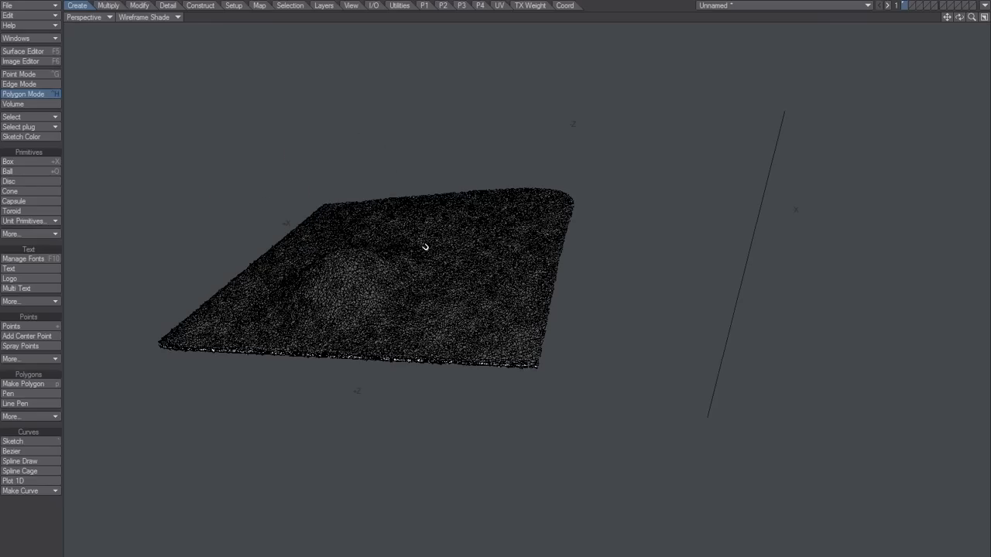
{"action": "key", "text": "ctrl+z"}
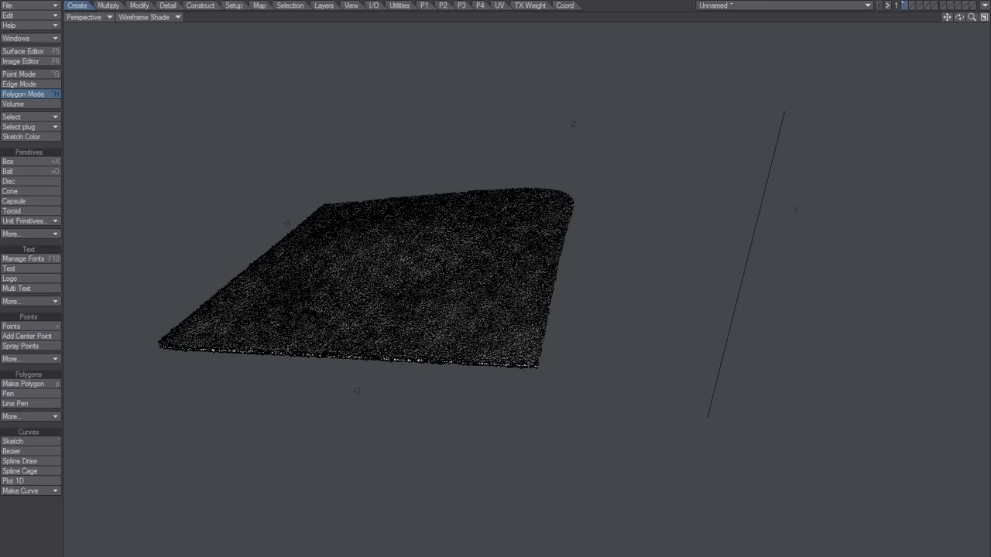
Step: Pull several bumps up across the isolated rug corner with DragNet and unhide the rest of the rug
{"action": "left_click_drag", "start_coordinate": [334, 261], "coordinate": [335, 287]}
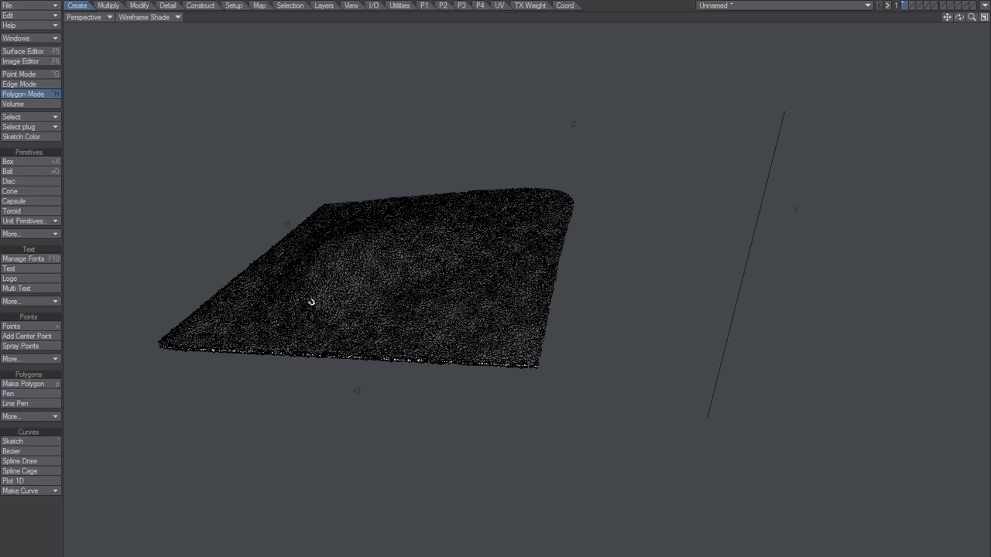
{"action": "left_click_drag", "start_coordinate": [302, 296], "coordinate": [323, 290]}
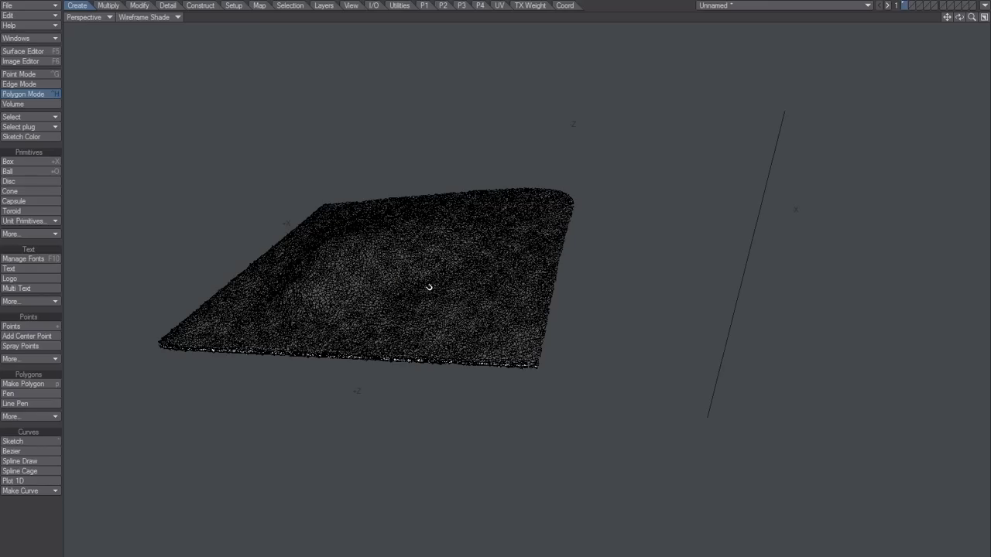
{"action": "left_click_drag", "start_coordinate": [436, 272], "coordinate": [439, 278]}
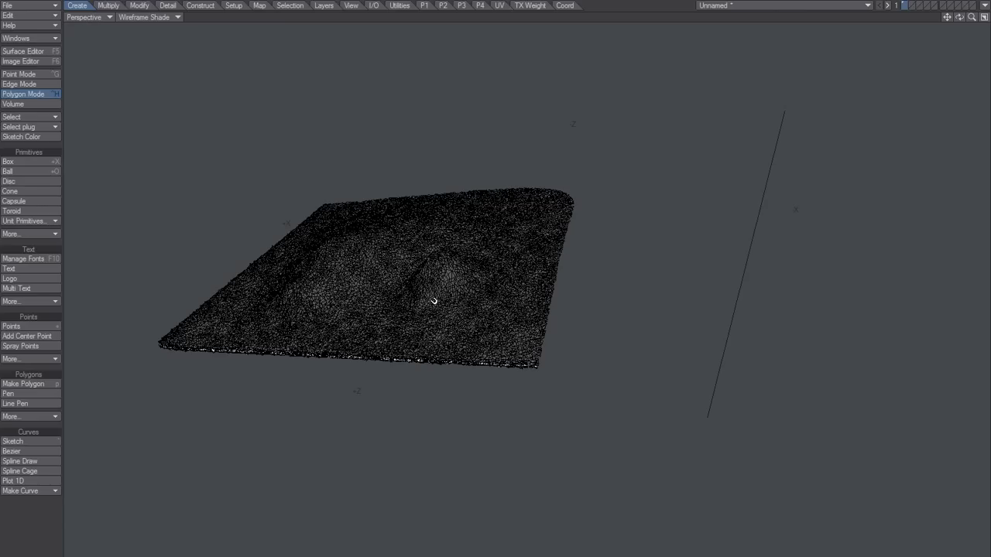
{"action": "key", "text": "backslash"}
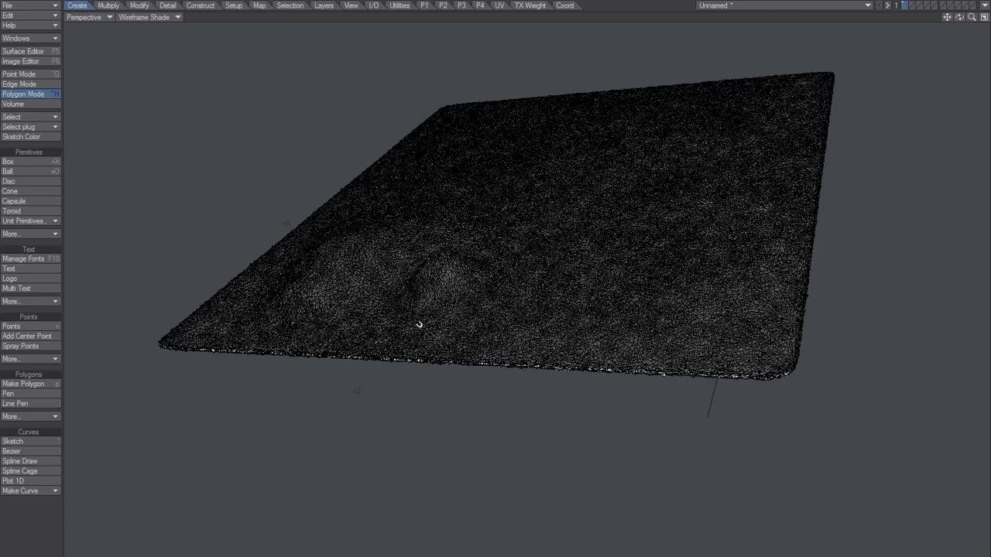
Step: Cut the deformed rug out of the separate object and switch to the room object
{"action": "key", "text": "Delete"}
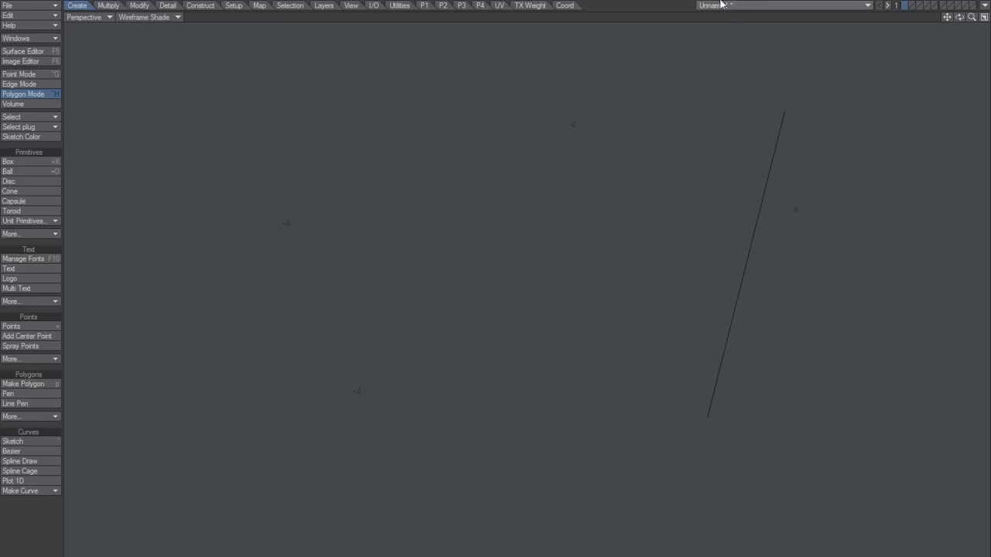
{"action": "left_click", "coordinate": [714, 7]}
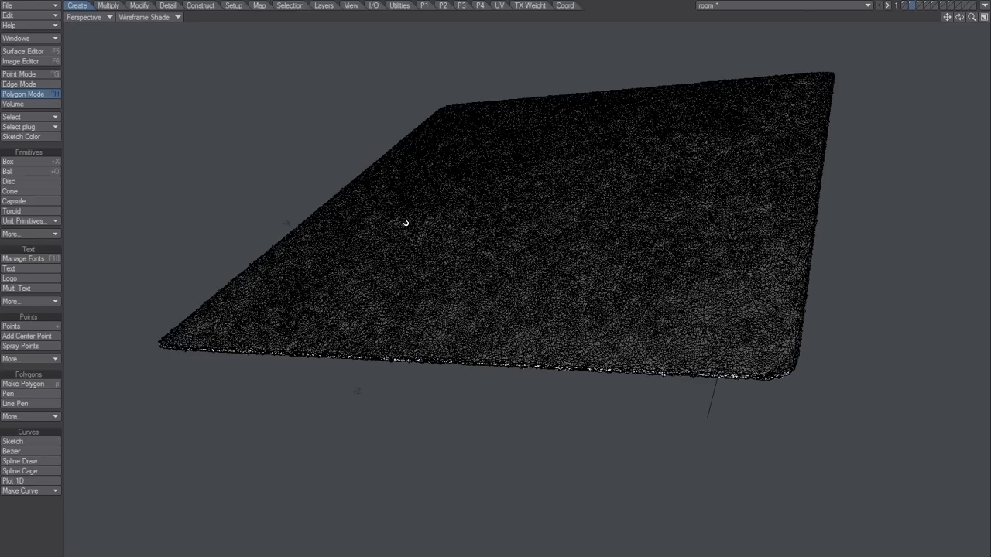
{"action": "left_click_drag", "start_coordinate": [472, 227], "coordinate": [501, 290], "text": "ctrl+alt"}
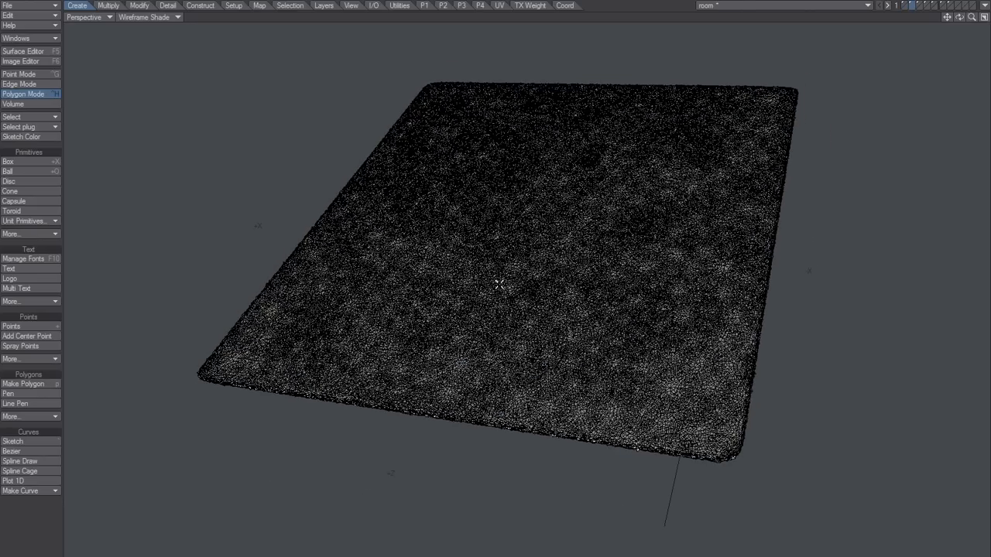
Step: Delete the original rug from its layer in the room object and paste the deformed rug in its place
{"action": "key", "text": "1"}
{"action": "key", "text": "2"}
{"action": "key", "text": "2"}
{"action": "key", "text": "1"}
{"action": "left_click_drag", "start_coordinate": [481, 305], "coordinate": [477, 267], "text": "alt"}
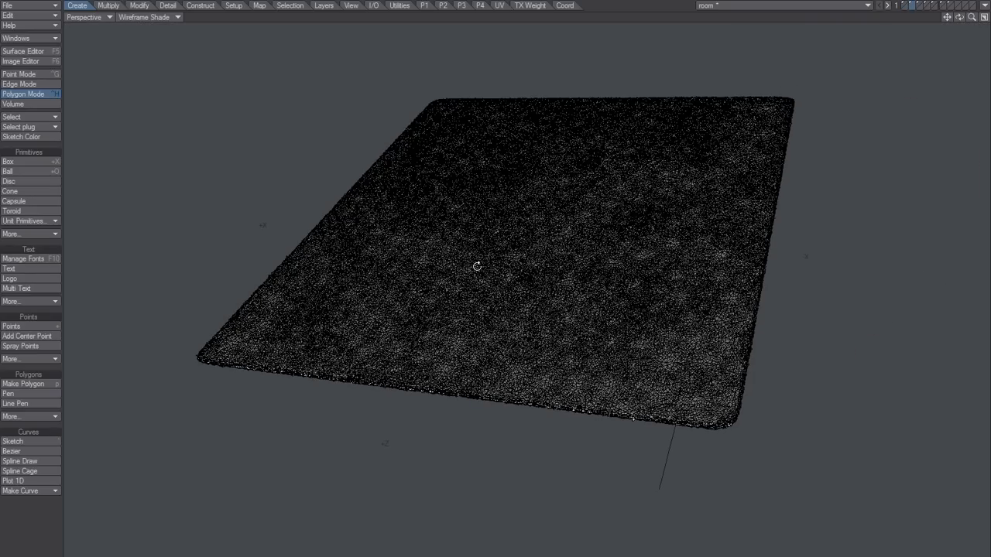
{"action": "key", "text": "Delete"}
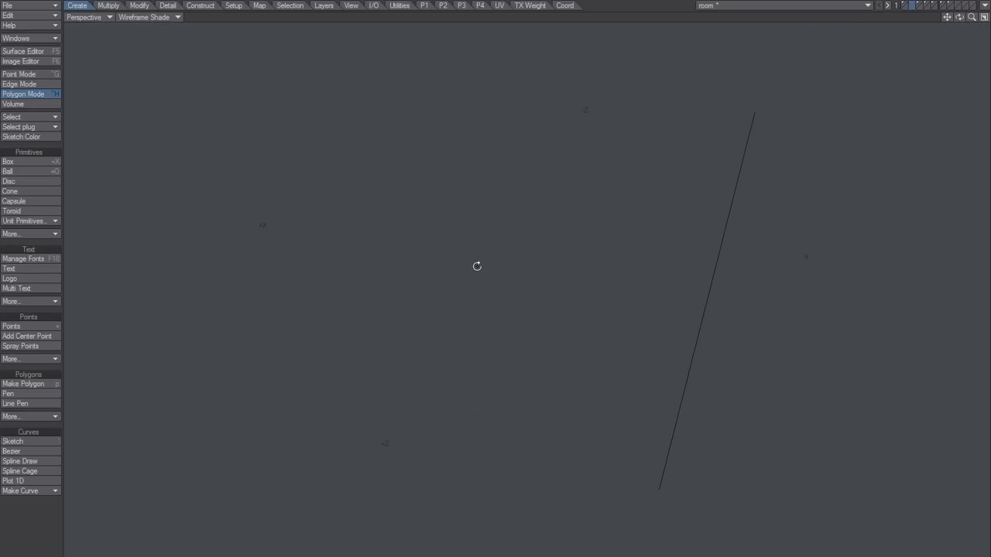
{"action": "key", "text": "ctrl+z"}
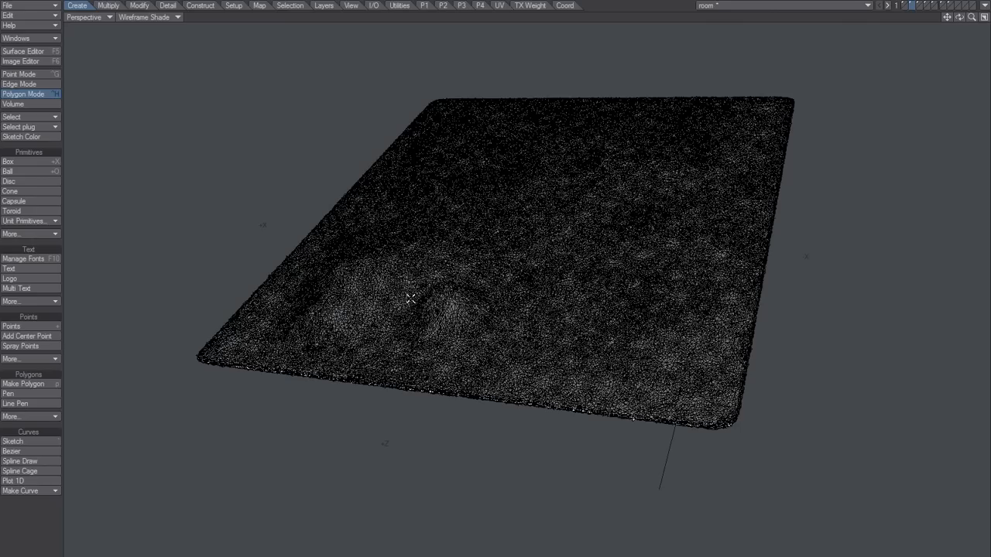
Step: Display the room object's first layer together with the rug layer
{"action": "left_click_drag", "start_coordinate": [408, 303], "coordinate": [584, 442], "text": "alt"}
{"action": "key", "text": "shift+1"}
{"action": "scroll", "coordinate": [582, 443], "scroll_direction": "down", "scroll_amount": 5}
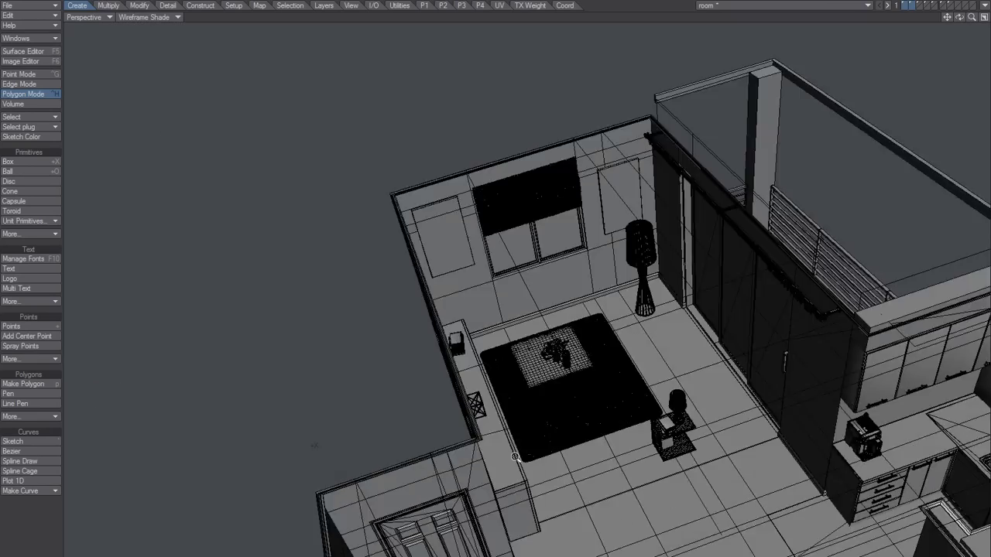
Step: Examine the complete interior with the deformed rug from several angles, above and from the side
{"action": "left_click_drag", "start_coordinate": [545, 469], "coordinate": [517, 362], "text": "alt+shift"}
{"action": "left_click_drag", "start_coordinate": [495, 434], "coordinate": [480, 387], "text": "alt"}
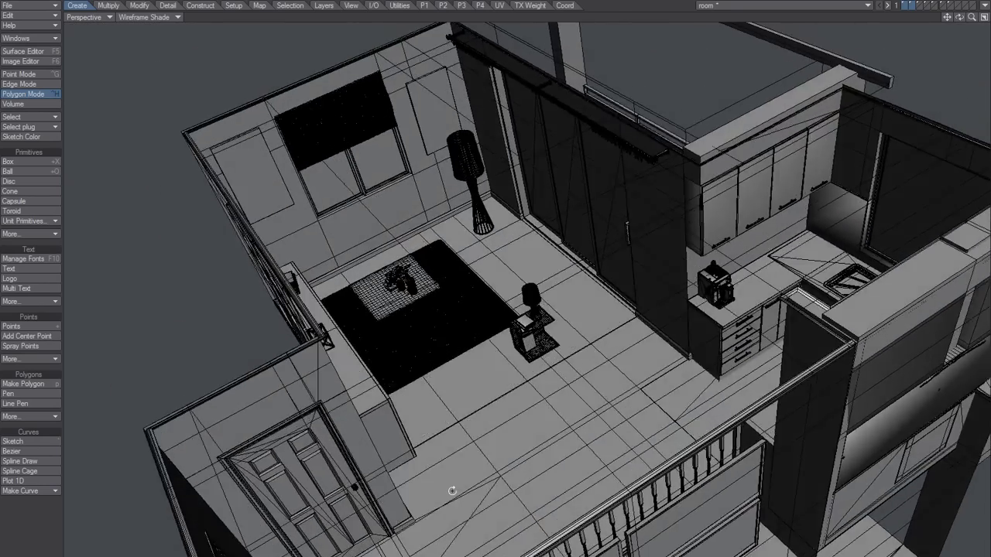
{"action": "left_click_drag", "start_coordinate": [452, 491], "coordinate": [525, 311], "text": "alt"}
{"action": "left_click_drag", "start_coordinate": [373, 354], "coordinate": [496, 422], "text": "alt+shift"}
{"action": "left_click_drag", "start_coordinate": [387, 372], "coordinate": [479, 369], "text": "ctrl+alt"}
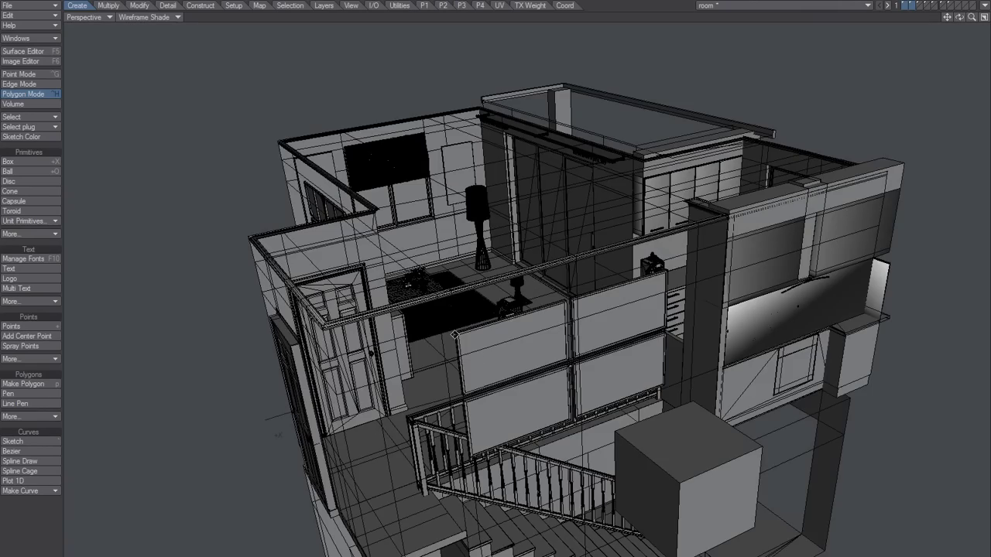
{"action": "left_click_drag", "start_coordinate": [453, 328], "coordinate": [454, 303], "text": "alt"}
{"action": "scroll", "coordinate": [497, 351], "scroll_direction": "up", "scroll_amount": 5}
{"action": "left_click_drag", "start_coordinate": [497, 351], "coordinate": [496, 464], "text": "alt+shift"}
{"action": "left_click_drag", "start_coordinate": [542, 364], "coordinate": [447, 322], "text": "alt"}
{"action": "left_click_drag", "start_coordinate": [502, 456], "coordinate": [475, 410], "text": "alt"}
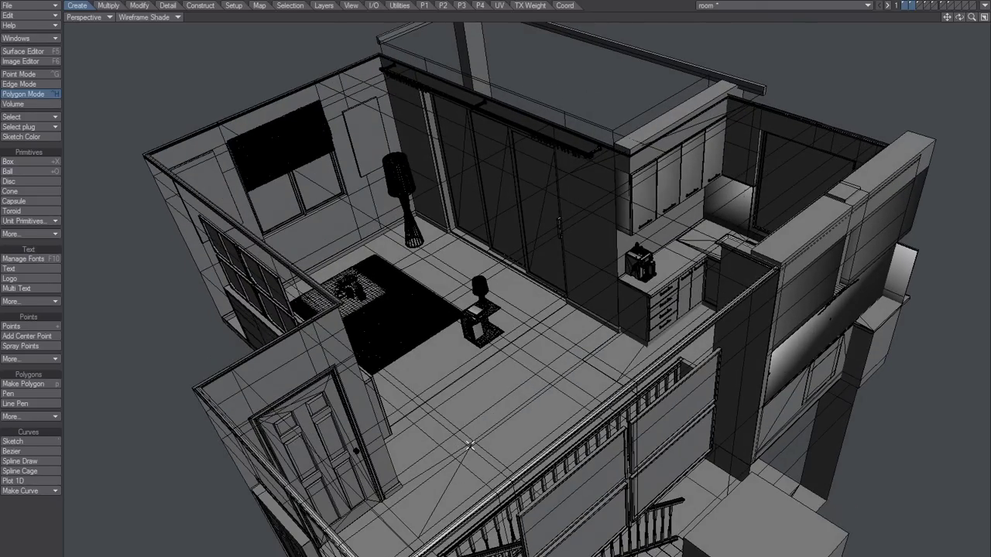
Step: Examine the room object's layers one at a time, including the rug, the curtains and the sofa with table and chairs
{"action": "scroll", "coordinate": [470, 445], "scroll_direction": "up", "scroll_amount": 4}
{"action": "left_click_drag", "start_coordinate": [487, 383], "coordinate": [476, 379], "text": "alt"}
{"action": "key", "text": "3"}
{"action": "key", "text": "3"}
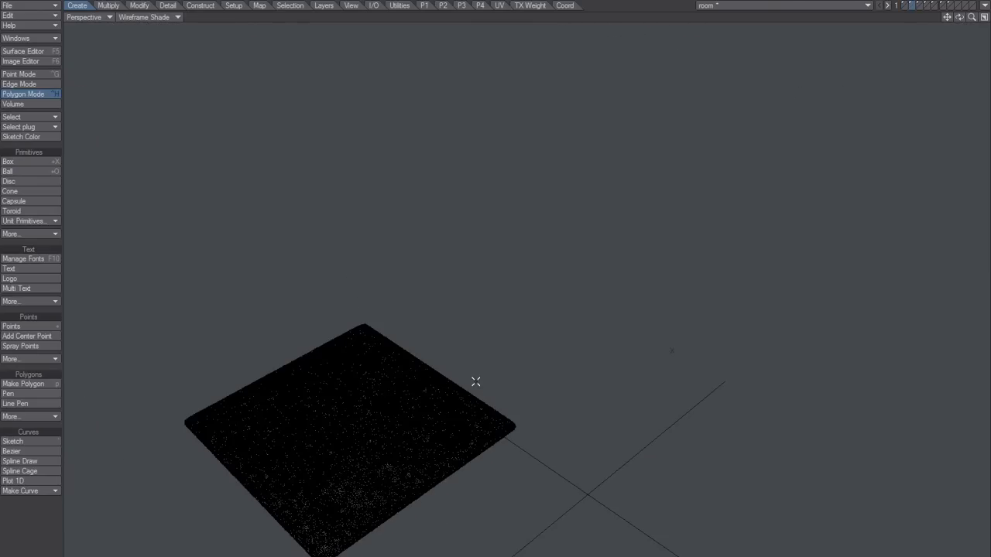
{"action": "key", "text": "2"}
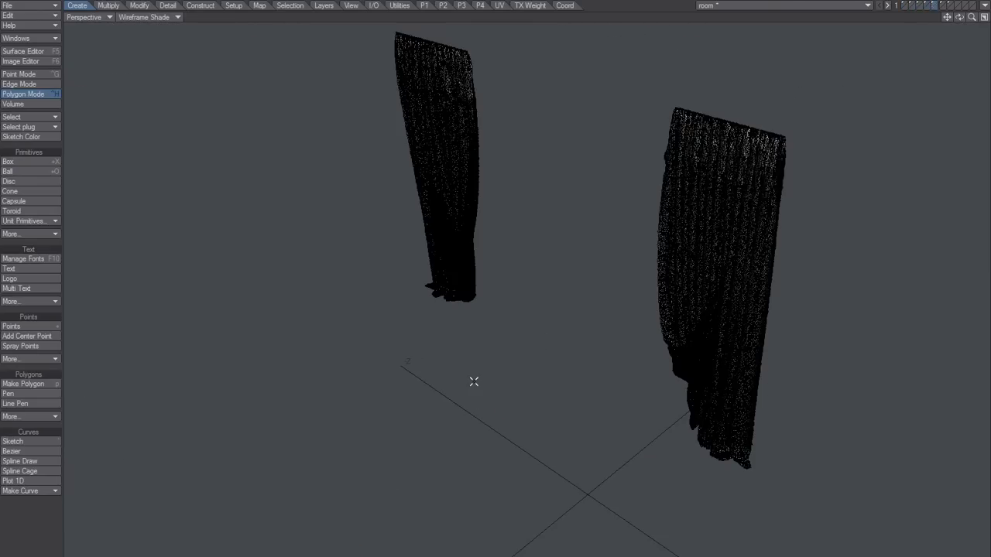
{"action": "key", "text": "6"}
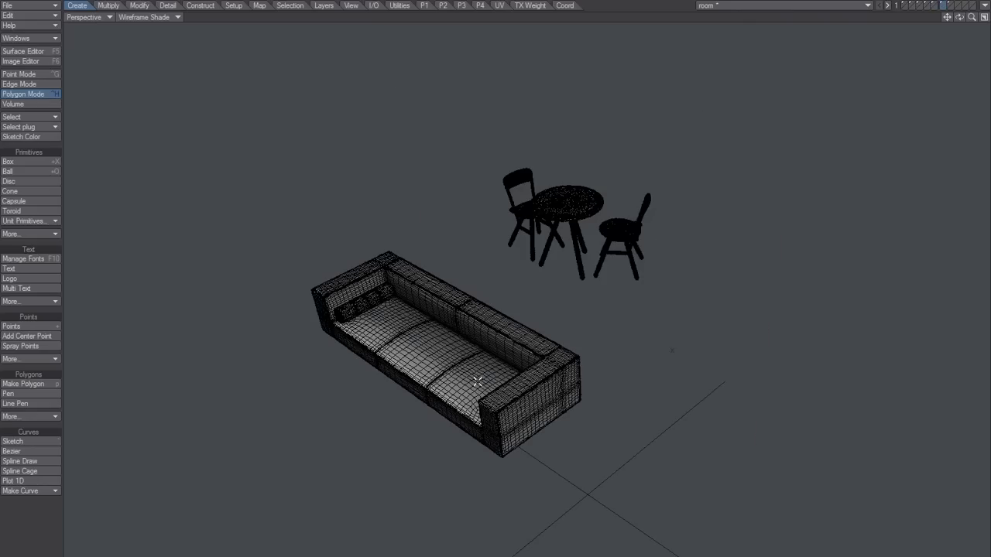
{"action": "key", "text": "2"}
{"action": "key", "text": "1"}
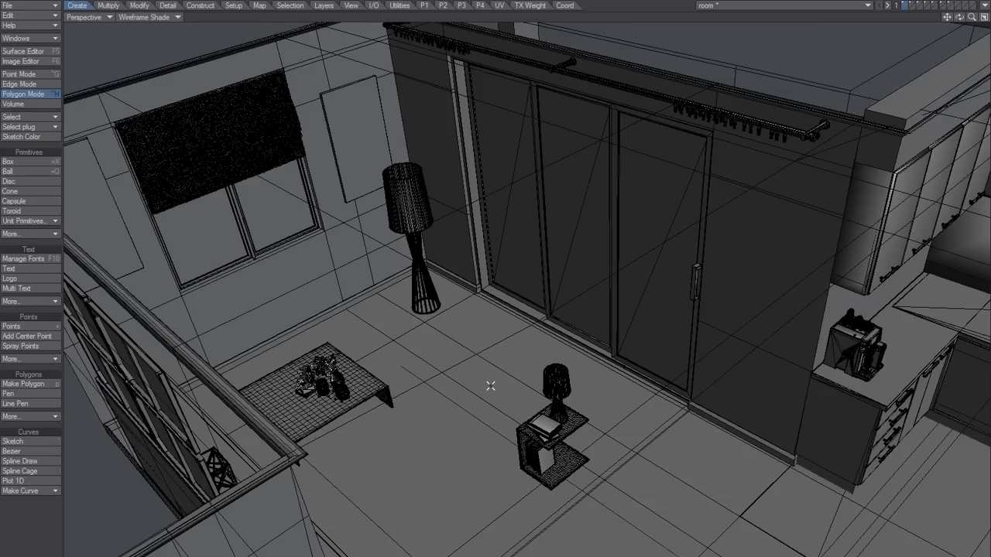
Step: Display all of the room object's filled layers together and view the furnished interior from above
{"action": "key", "text": "shift+2"}
{"action": "key", "text": "shift+3"}
{"action": "key", "text": "shift+4"}
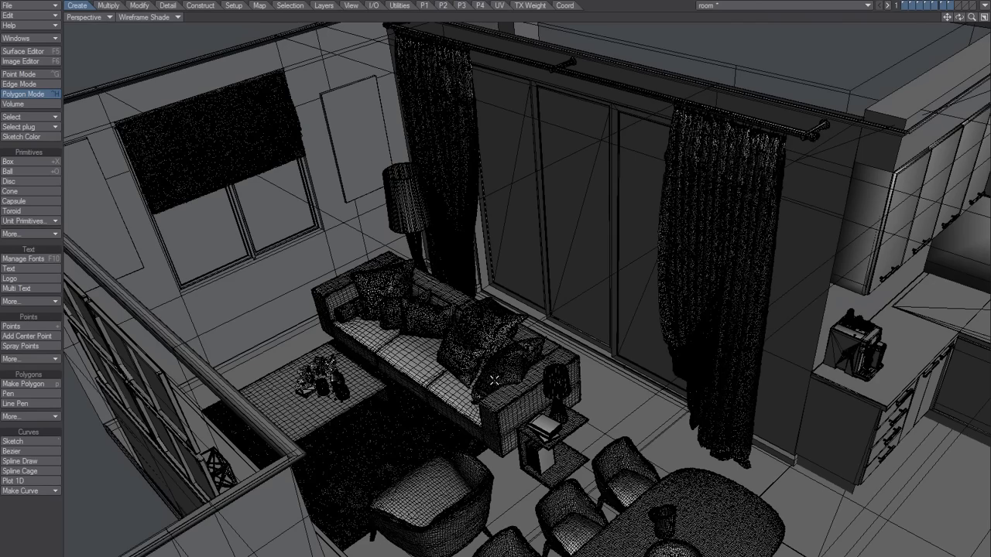
{"action": "left_click_drag", "start_coordinate": [546, 454], "coordinate": [533, 421], "text": "alt"}
Step: Isolate the layer with the sofa pillows and frame their dense mesh up close
{"action": "key", "text": "5"}
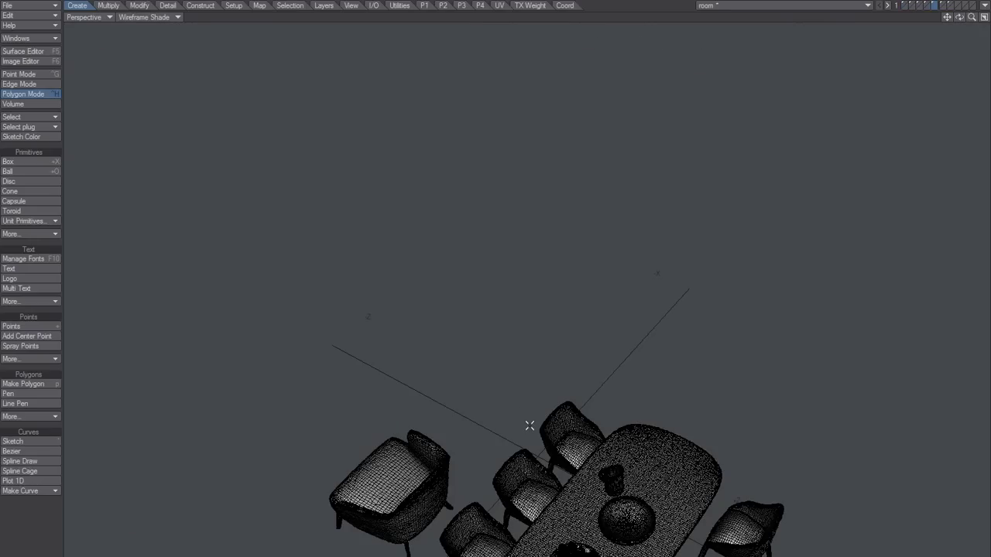
{"action": "key", "text": "7"}
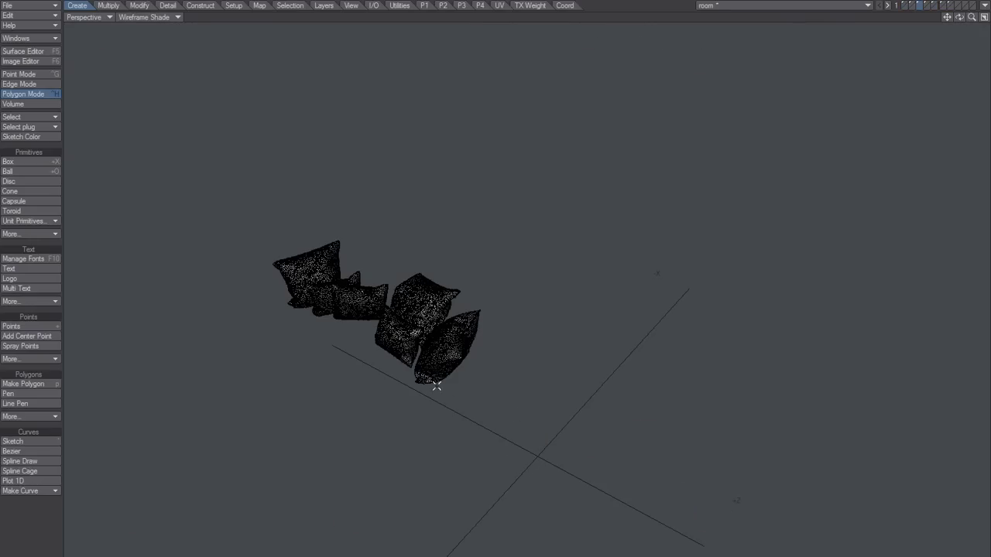
{"action": "left_click_drag", "start_coordinate": [433, 380], "coordinate": [597, 373], "text": "ctrl+alt"}
{"action": "left_click_drag", "start_coordinate": [534, 368], "coordinate": [586, 388], "text": "ctrl+alt"}
{"action": "left_click_drag", "start_coordinate": [504, 326], "coordinate": [471, 320], "text": "alt"}
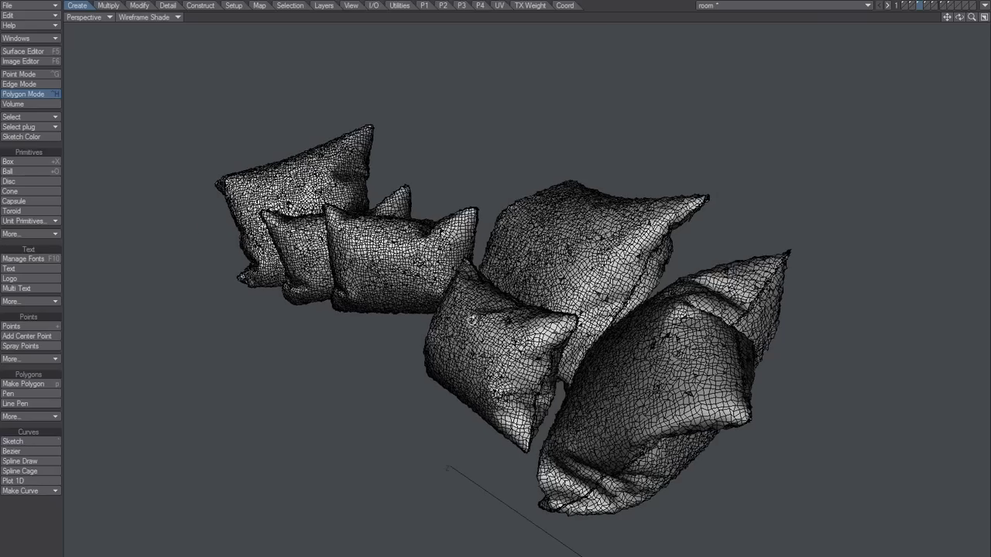
Step: Create a lighter version of the pillows with Reduce Polys +, setting the goal to 0.1
{"action": "left_click", "coordinate": [203, 6]}
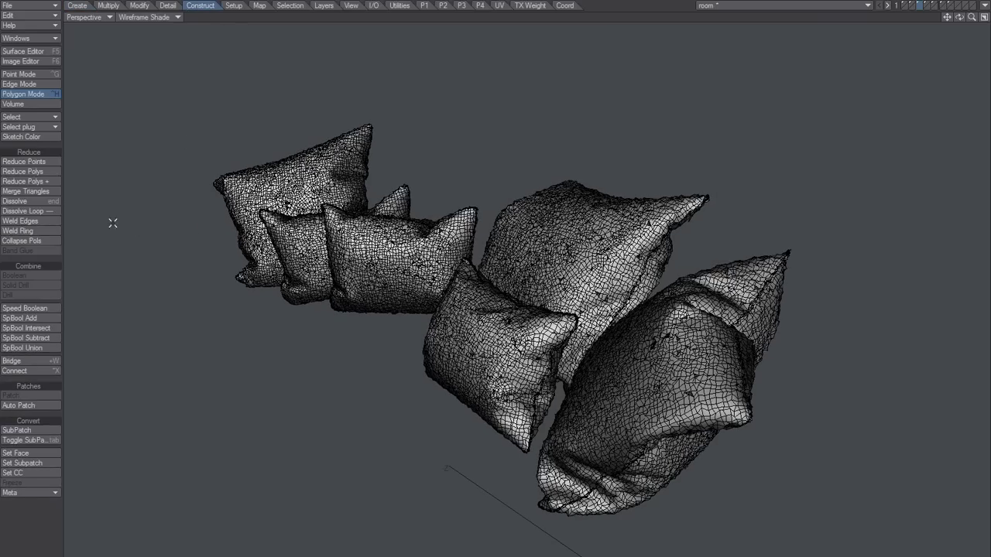
{"action": "left_click", "coordinate": [45, 181]}
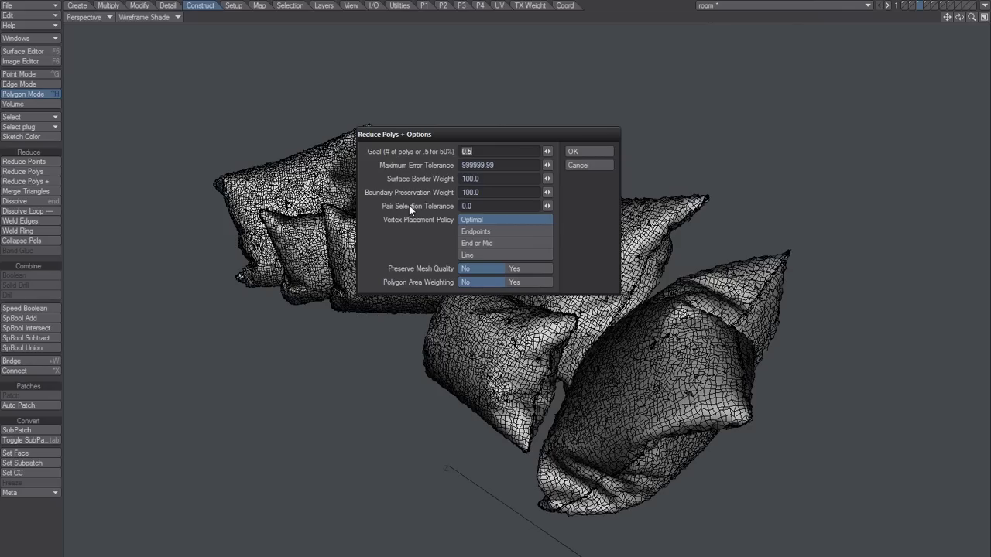
{"action": "type", "text": ".1"}
{"action": "key", "text": "Tab"}
{"action": "type", "text": "2"}
{"action": "key", "text": "Tab"}
{"action": "key", "text": "shift+Tab"}
{"action": "type", "text": ".1"}
{"action": "key", "text": "Tab"}
{"action": "left_click", "coordinate": [578, 150]}
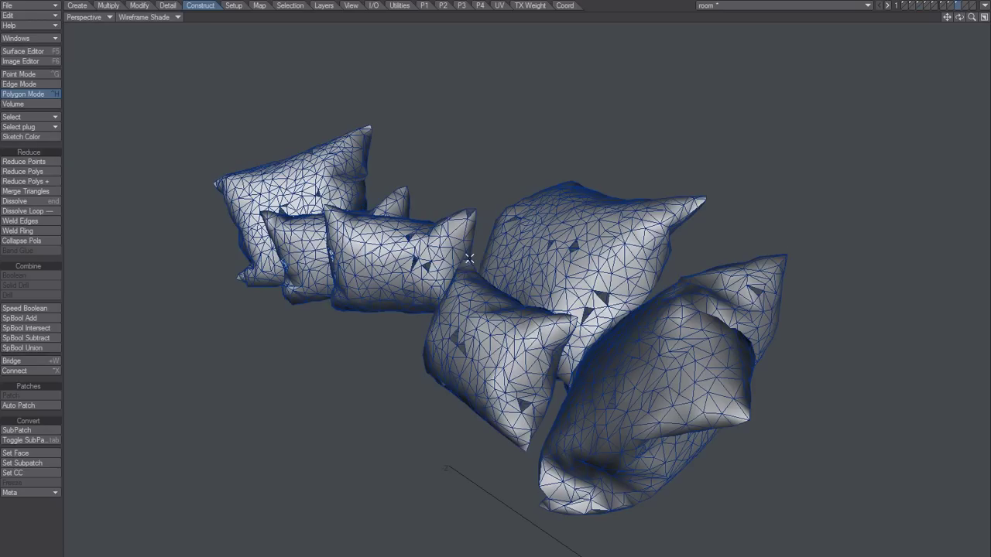
Step: Compare the reduced pillows with the dense originals by alternating their layers, and return to the room's first layer
{"action": "left_click_drag", "start_coordinate": [529, 398], "coordinate": [475, 420], "text": "alt"}
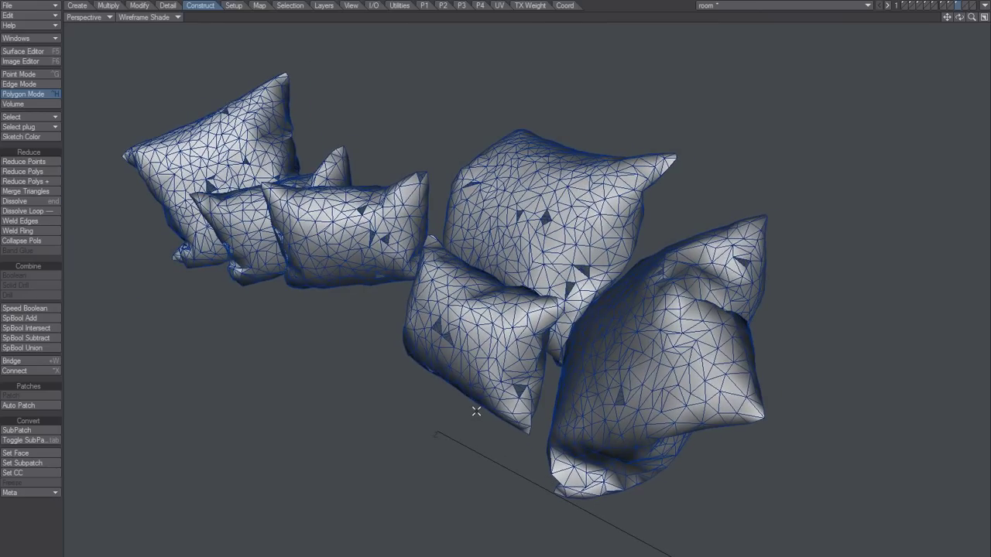
{"action": "key", "text": "4"}
{"action": "key", "text": "3"}
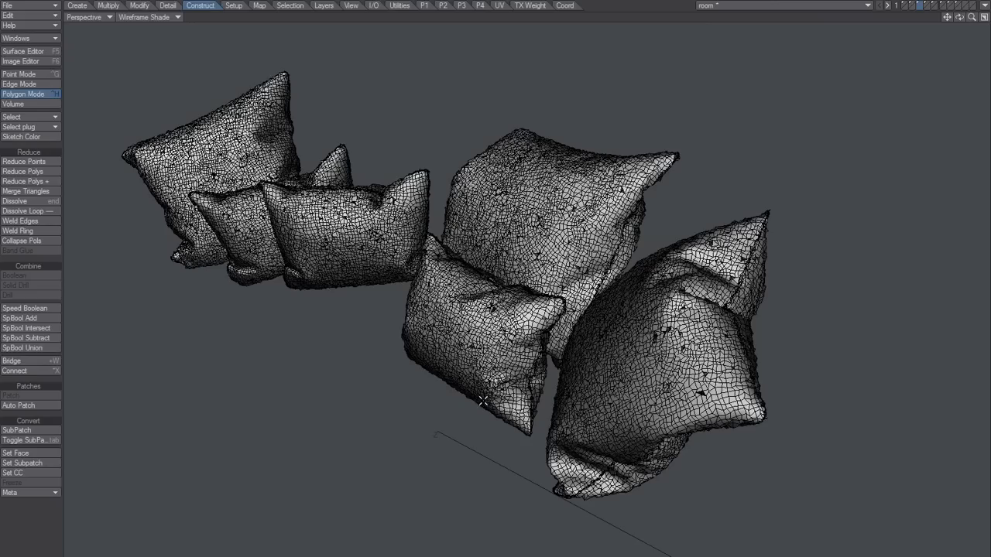
{"action": "key", "text": "8"}
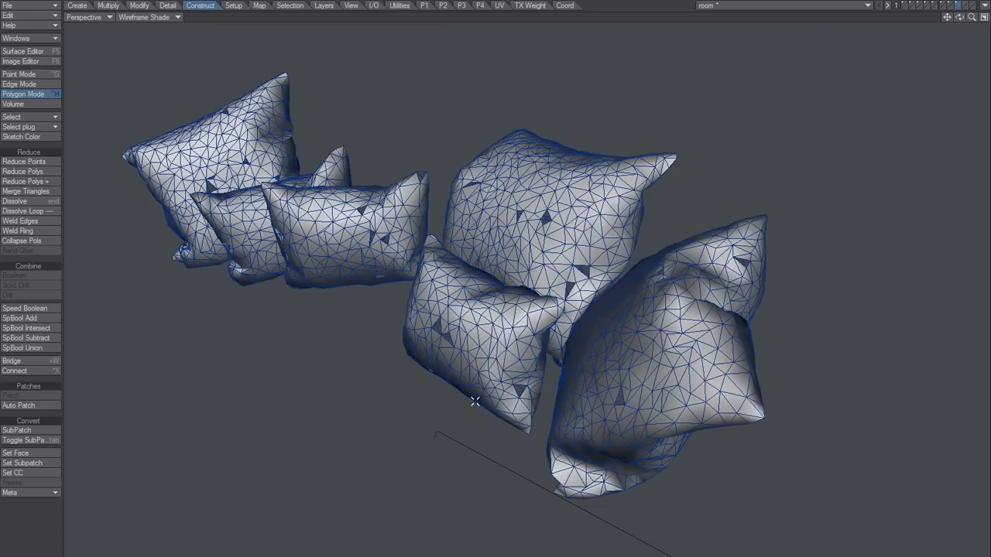
{"action": "key", "text": "3"}
{"action": "key", "text": "8"}
{"action": "key", "text": "1"}
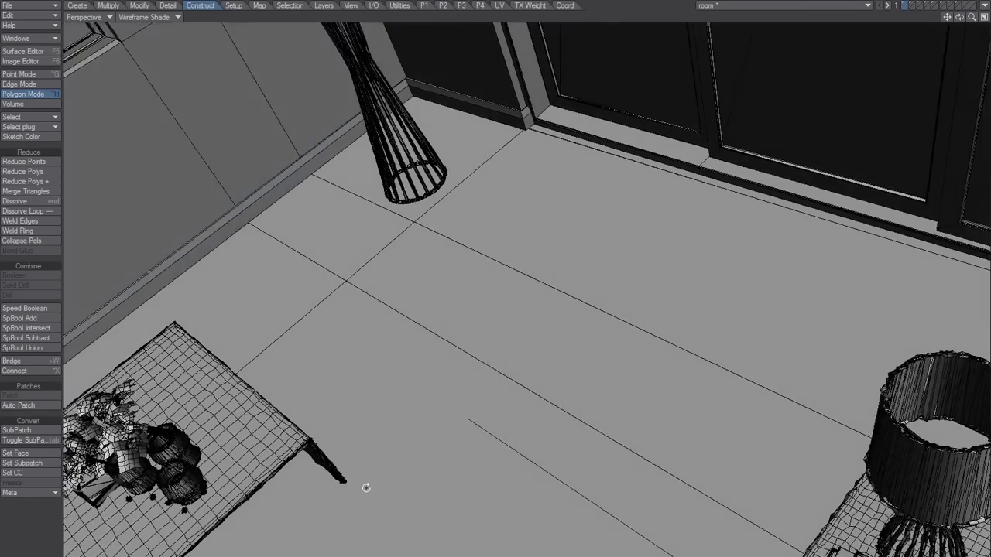